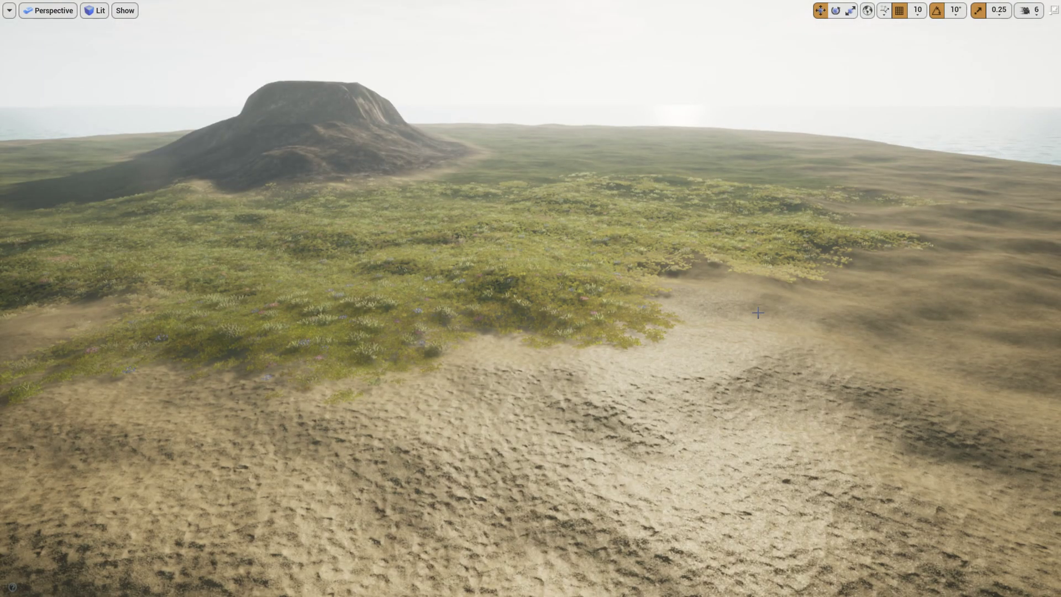
Examine the finished island's grass, sandy shore and rocky hill from several viewpoints
right_drag(780, 348, 817, 416)
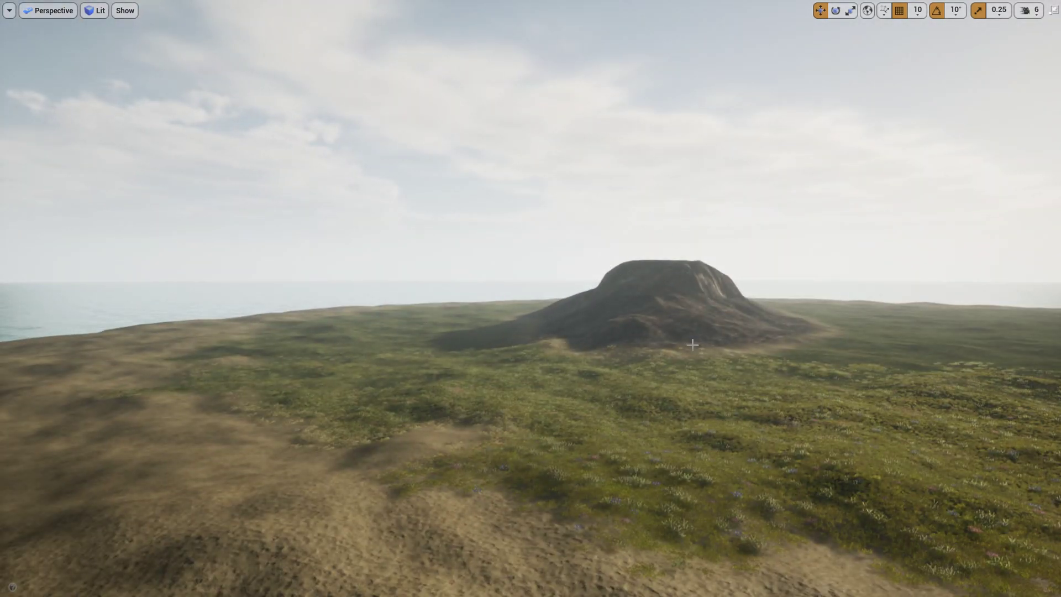
right_drag(666, 300, 718, 353)
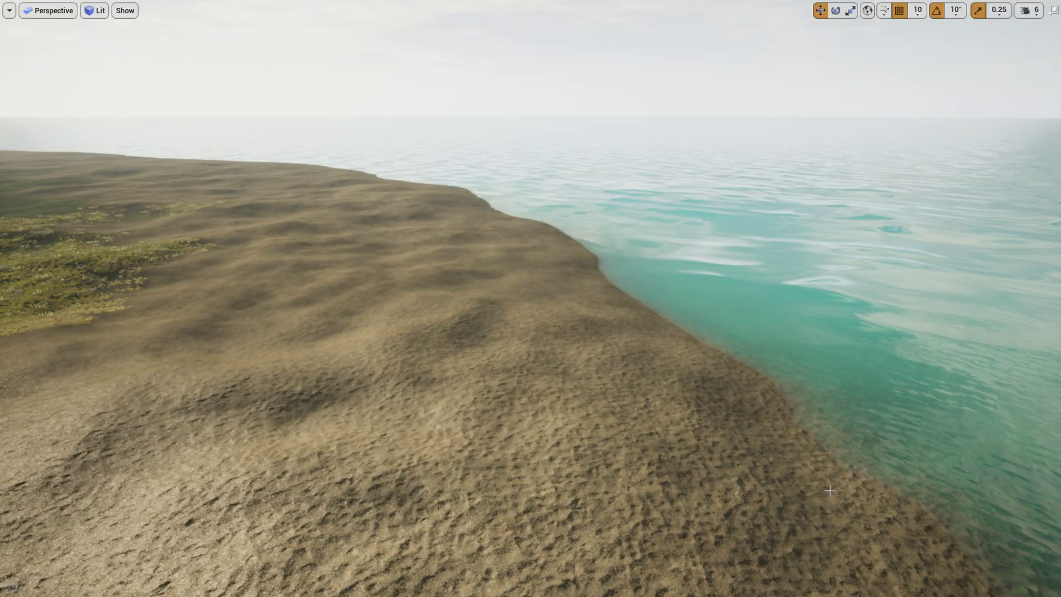
right_drag(807, 436, 808, 468)
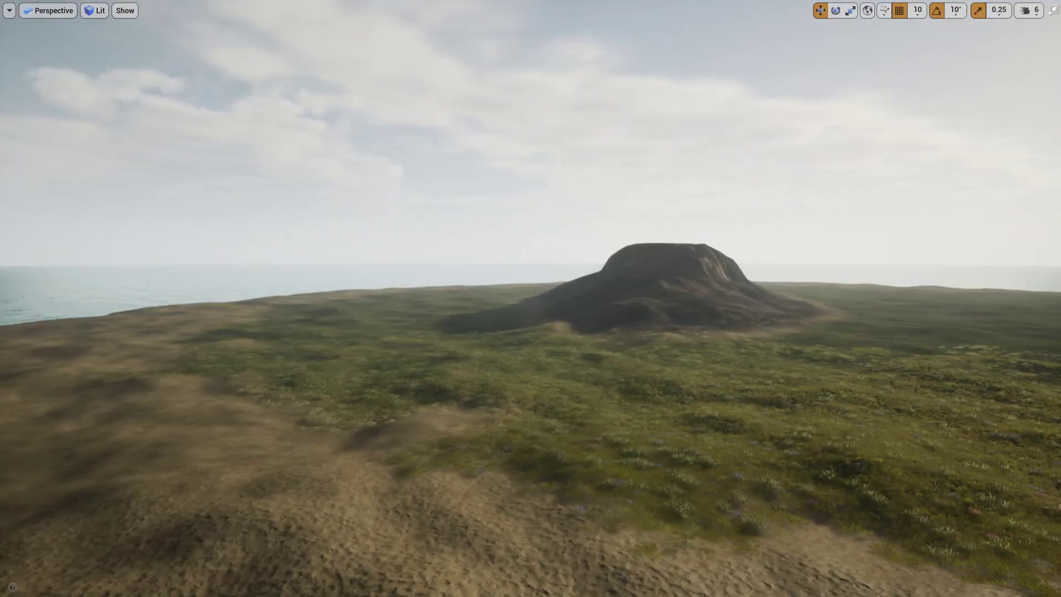
right_drag(724, 371, 699, 360)
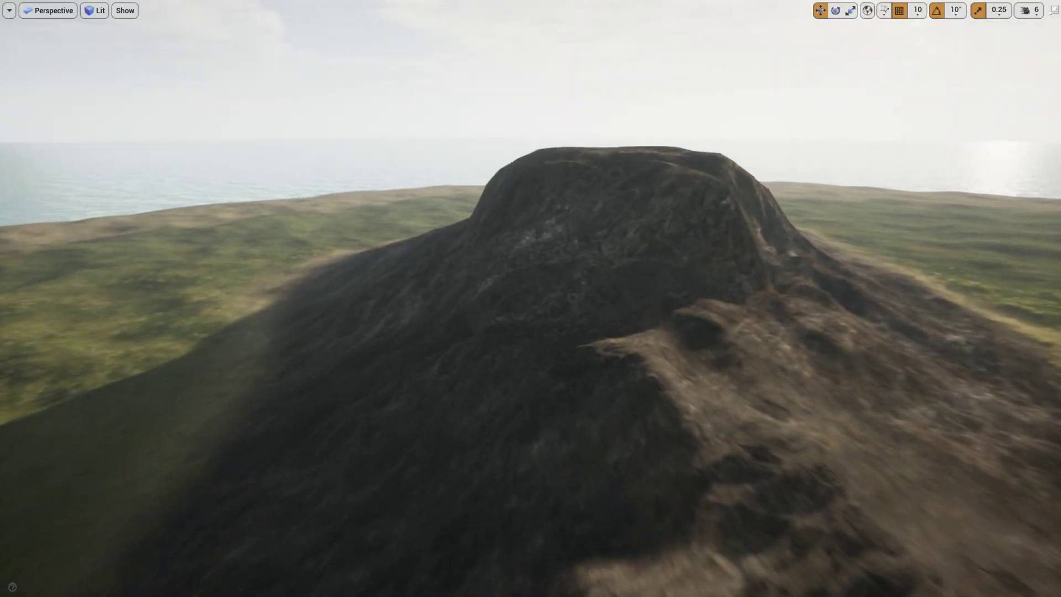
right_drag(531, 298, 635, 342)
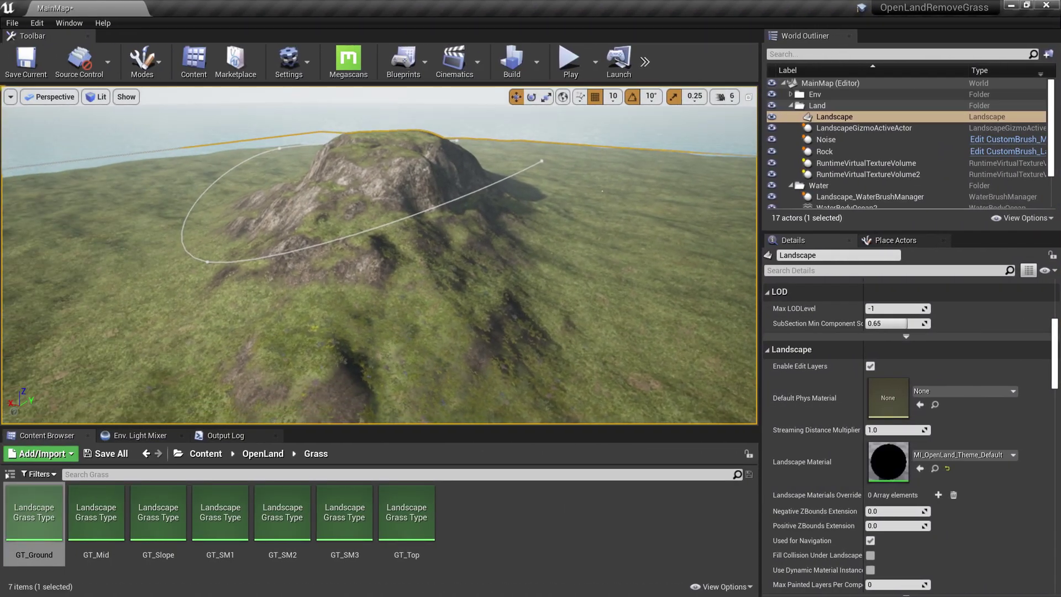
Select the Rock brush actor and examine the grass coverage from the rocky hill down to the shoreline
mouse_move(379, 255)
right_down()
mouse_move(379, 277)
mouse_move(380, 247)
mouse_move(393, 244)
mouse_move(384, 252)
right_up()
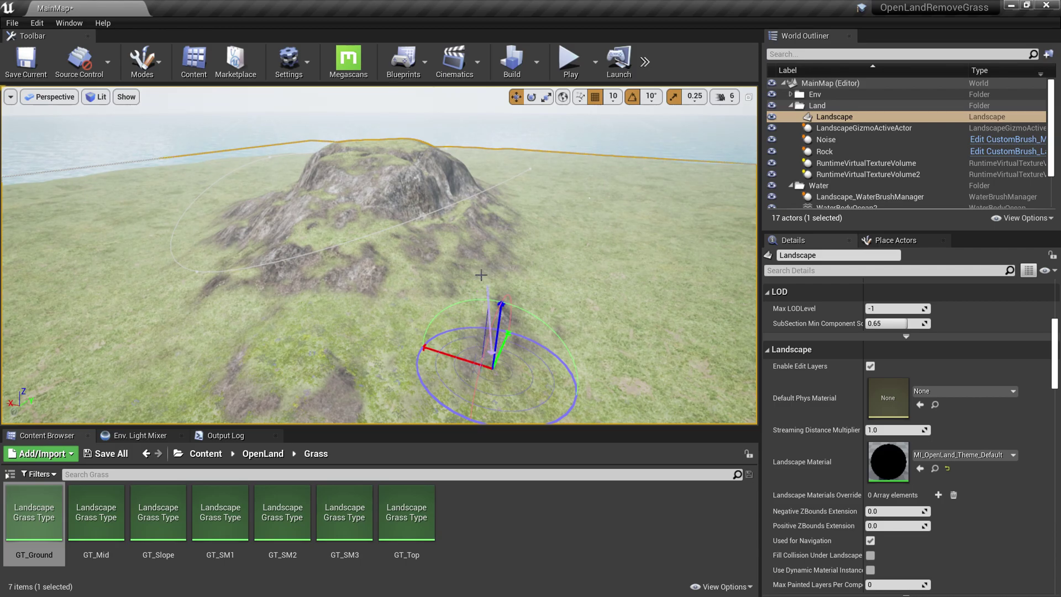
key(Escape)
mouse_move(451, 211)
right_down()
mouse_move(469, 277)
mouse_move(451, 182)
mouse_move(450, 193)
right_up()
key(w)
key(w)
click(831, 152)
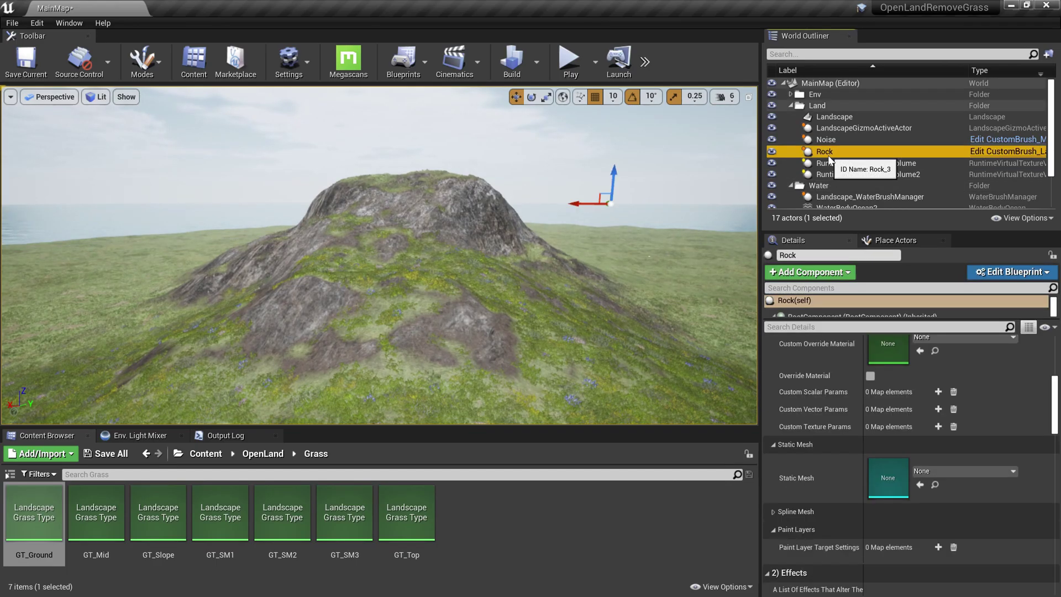
right_drag(551, 237, 586, 240)
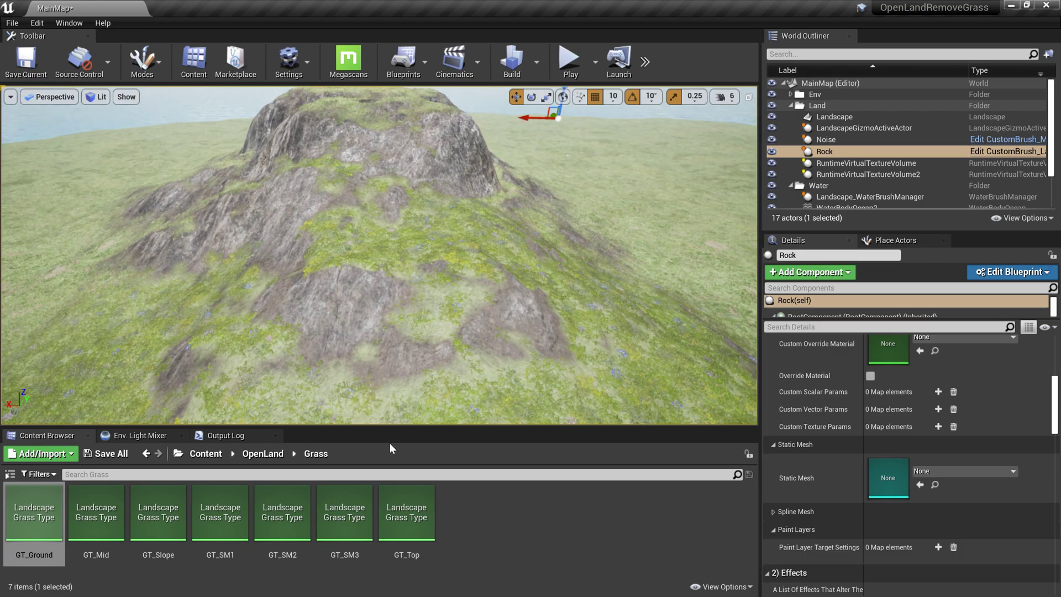
right_drag(381, 396, 685, 354)
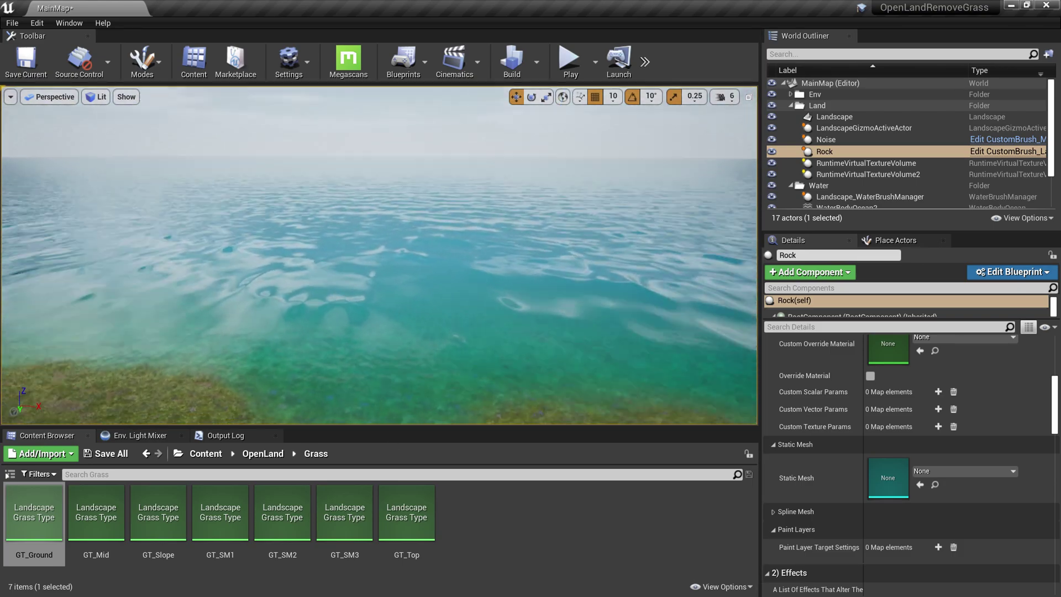
Play-test the level by running across the grass, stop the session and look over the meadow
key(alt+p)
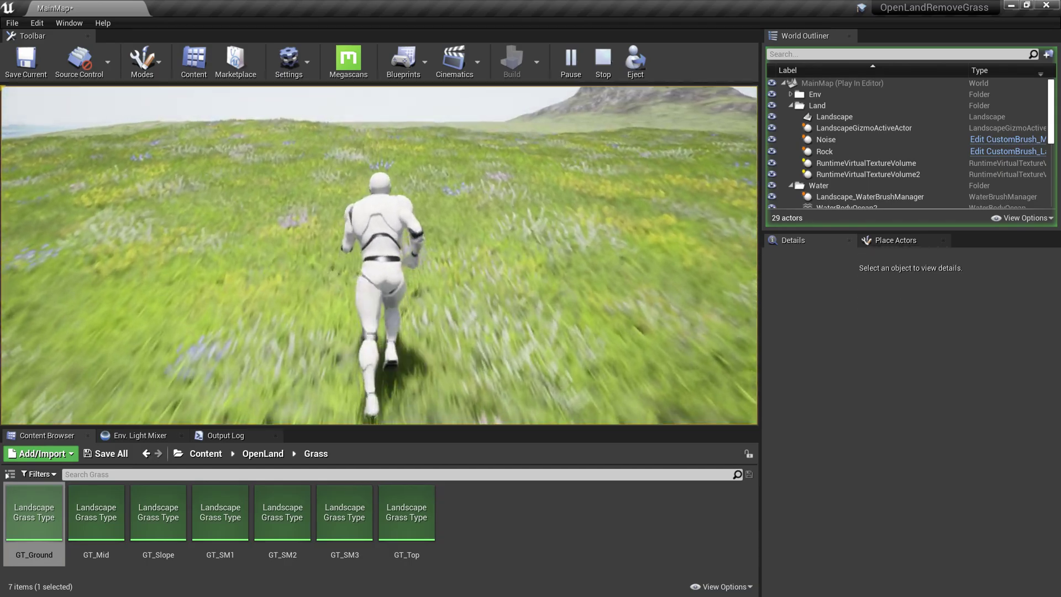
key(Escape)
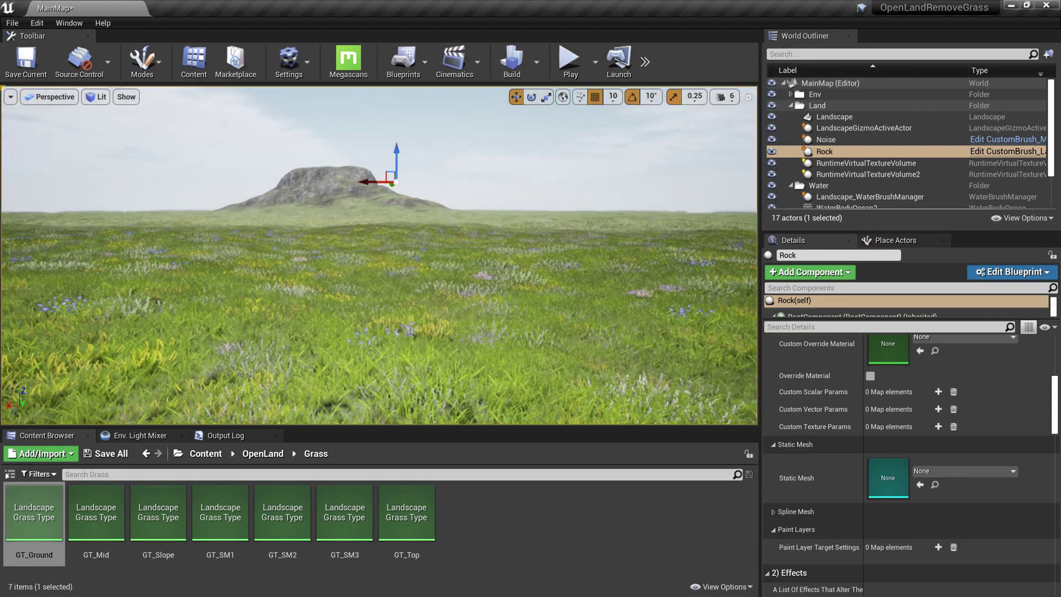
mouse_move(473, 281)
right_down()
mouse_move(353, 315)
mouse_move(370, 293)
mouse_move(473, 282)
right_up()
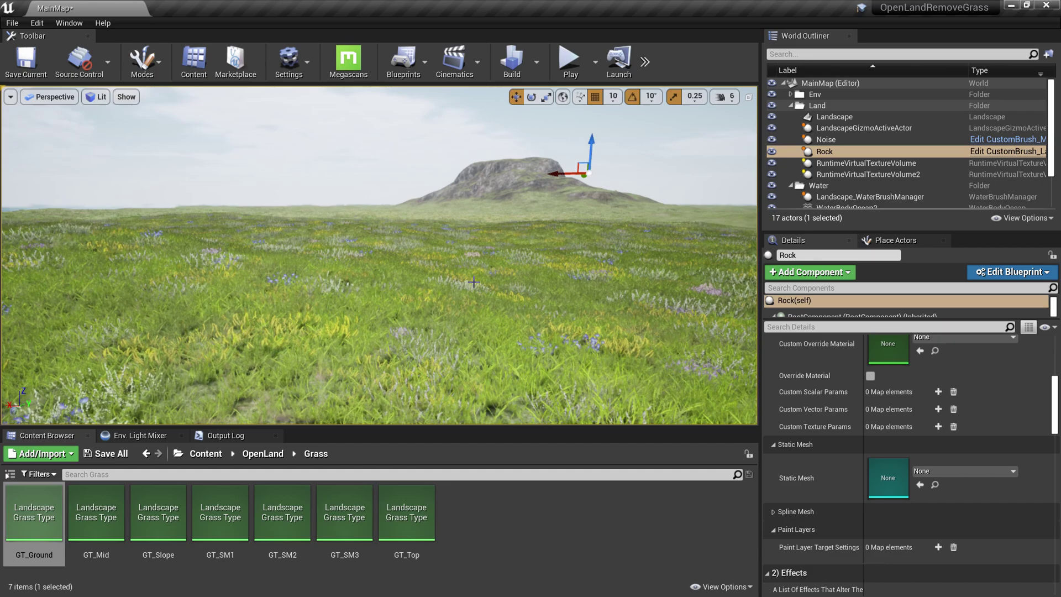
right_drag(473, 282, 464, 282)
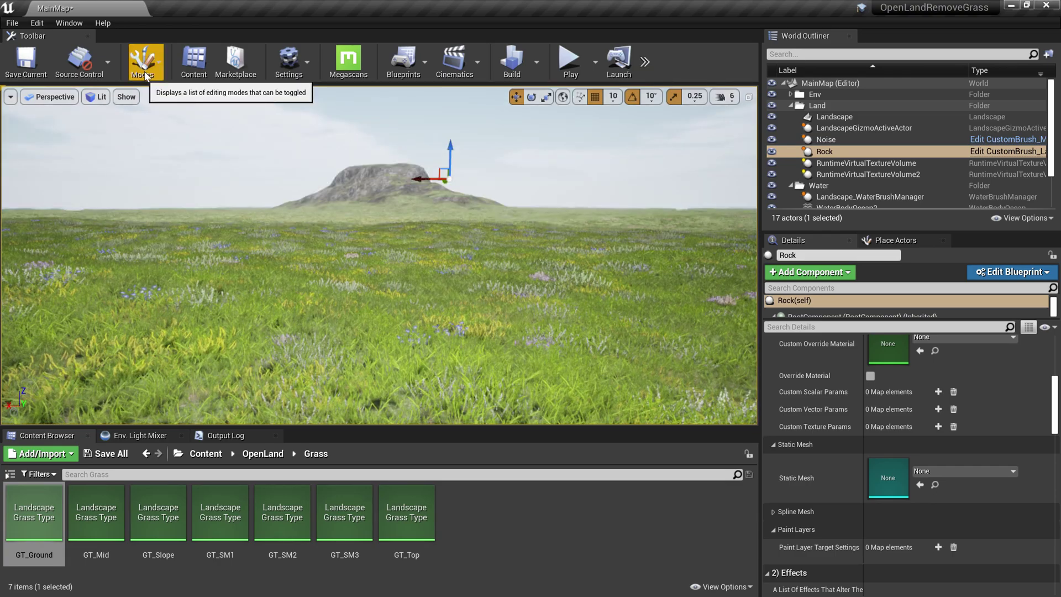
Switch to Landscape mode and choose SandAlpha_LayerInfo as the layer info of the SandAlpha target layer
click(157, 67)
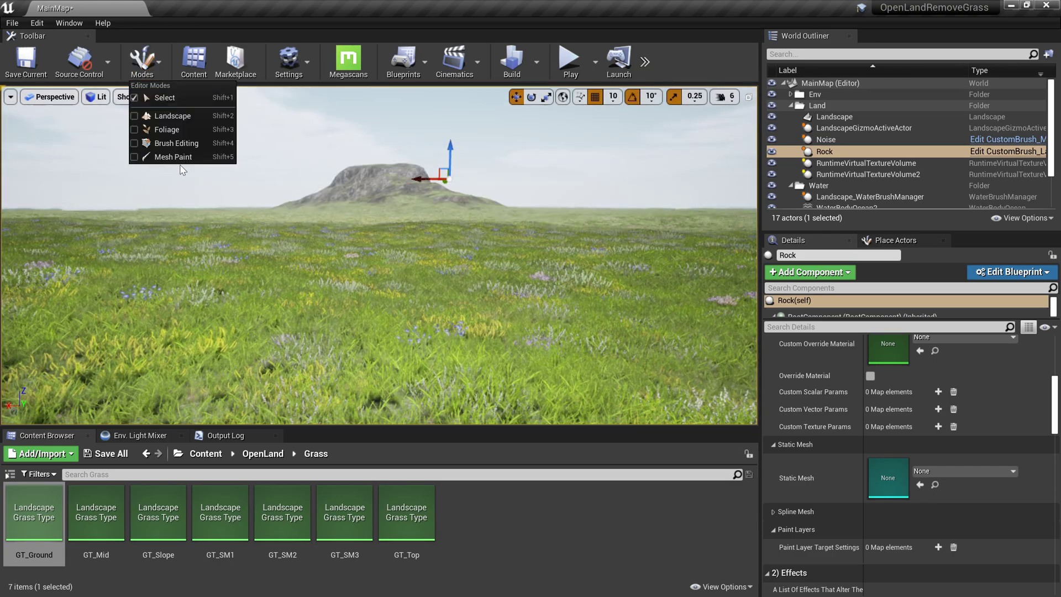
click(175, 117)
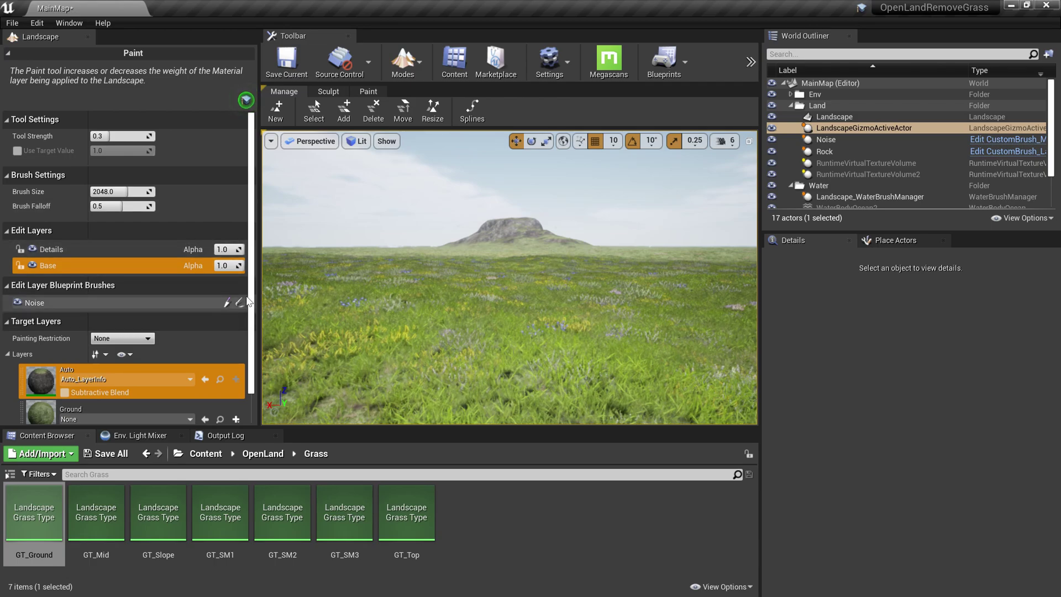
scroll(245, 305, down, 3)
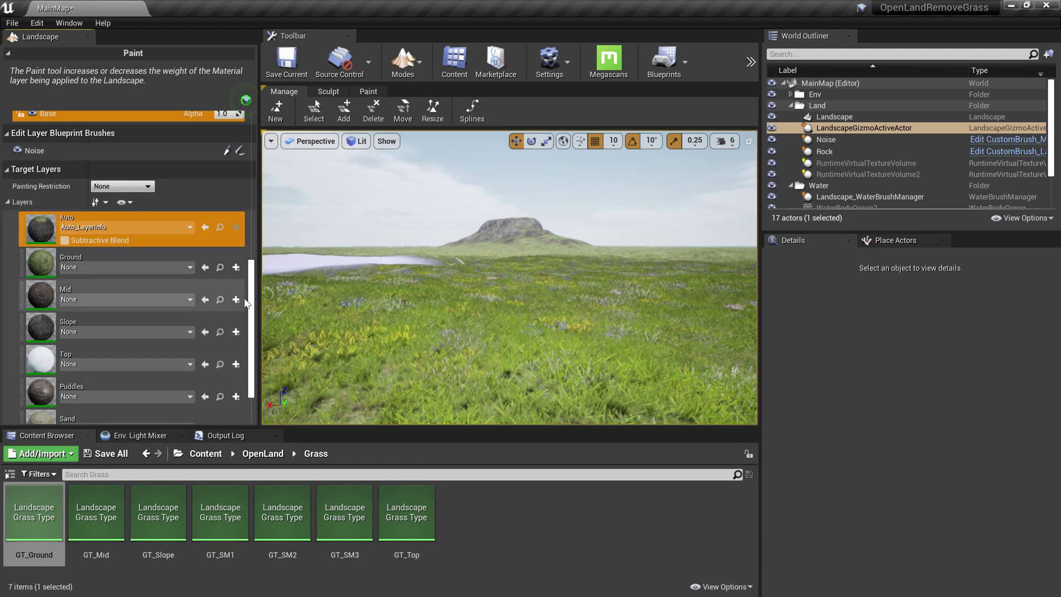
drag(252, 304, 243, 440)
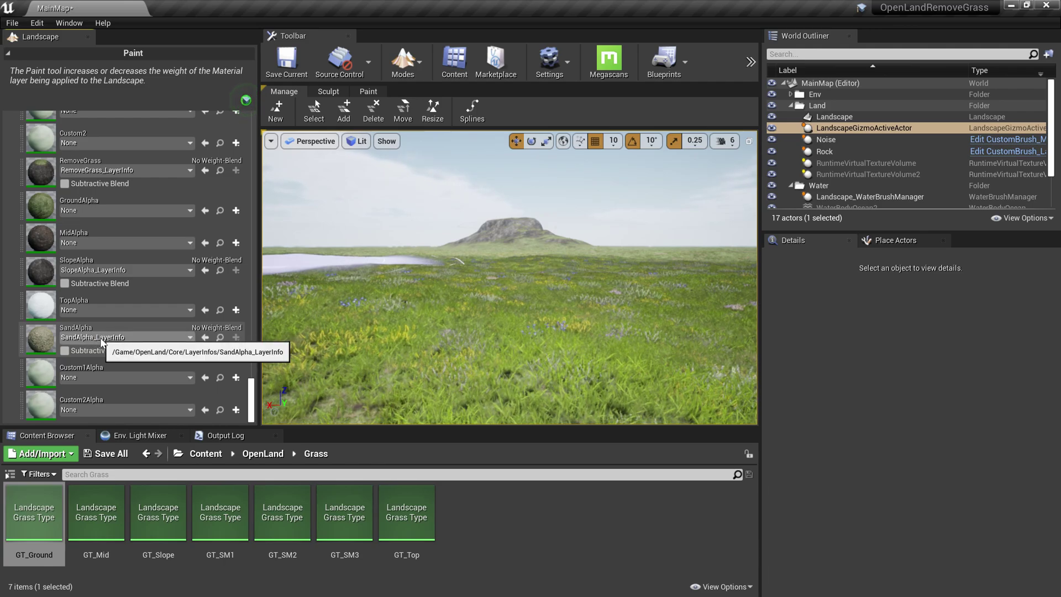
click(118, 338)
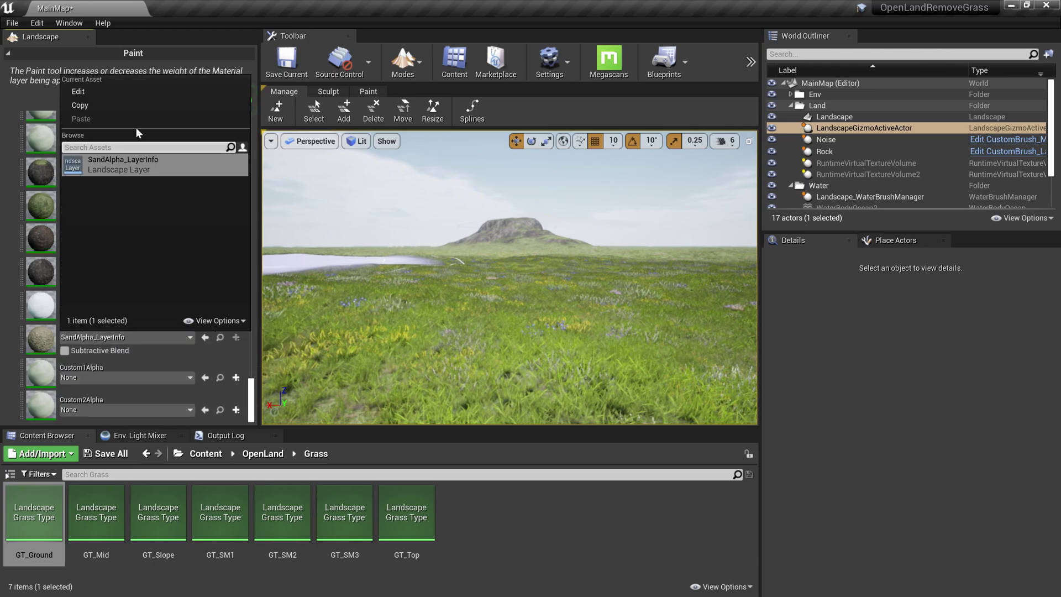
click(117, 172)
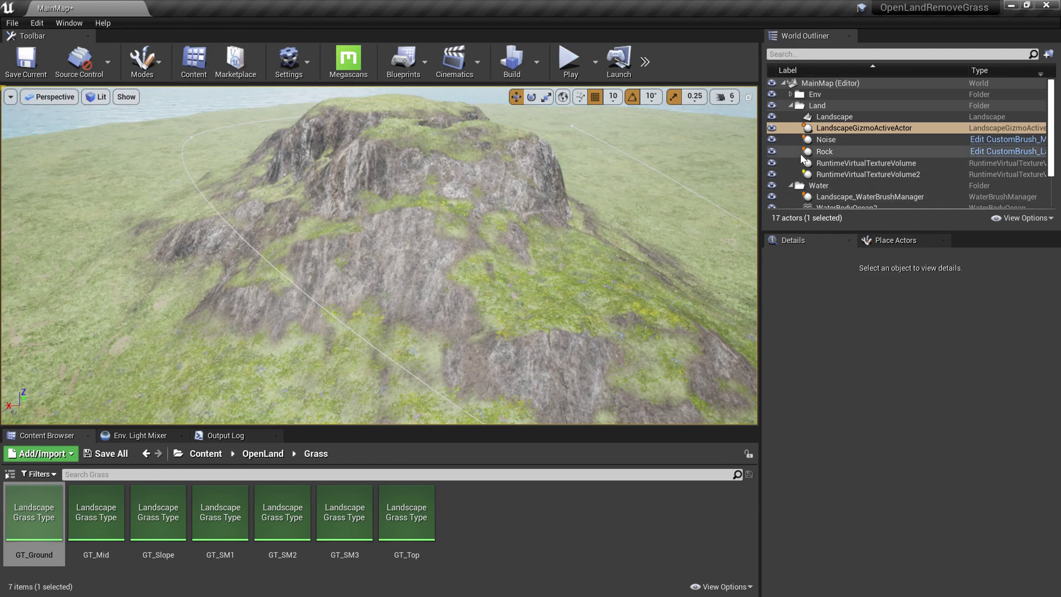
Select the Rock brush actor and add one element to its Paint Layer Target Settings
right_drag(597, 222, 583, 185)
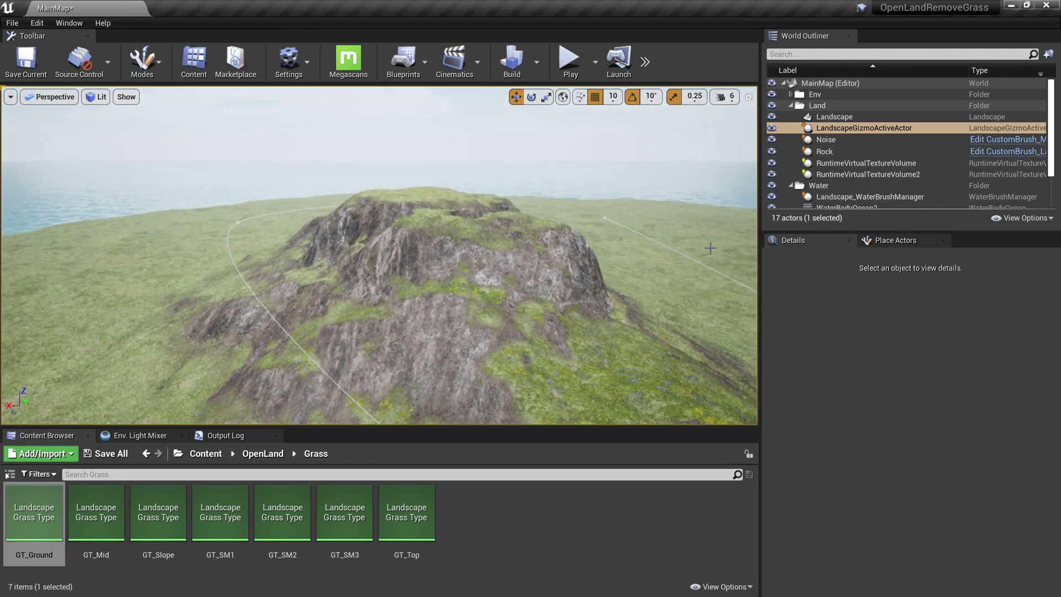
click(819, 148)
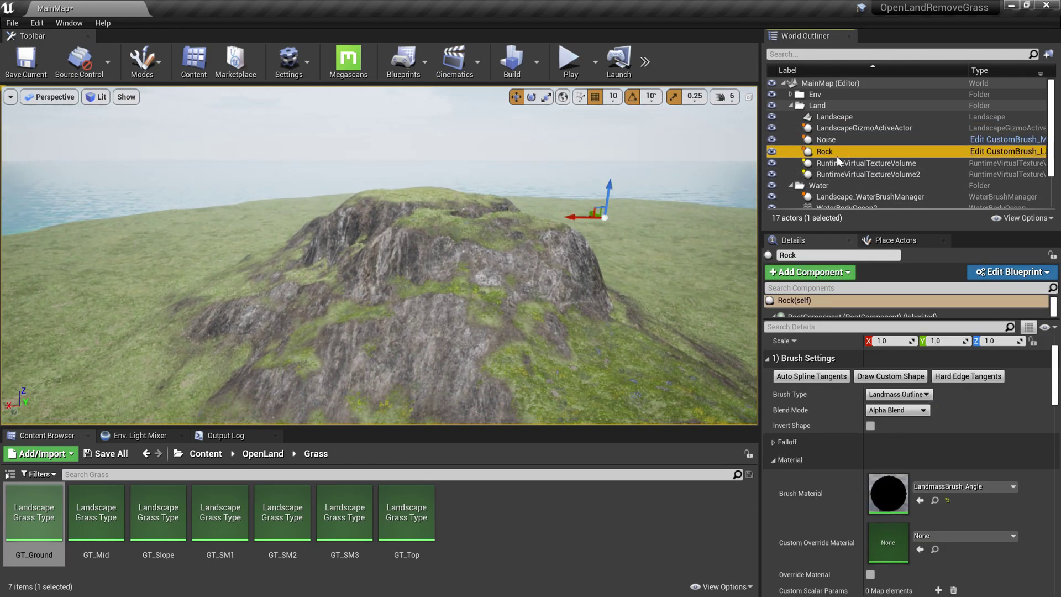
mouse_move(602, 287)
right_down()
mouse_move(638, 306)
mouse_move(615, 286)
mouse_move(603, 297)
right_up()
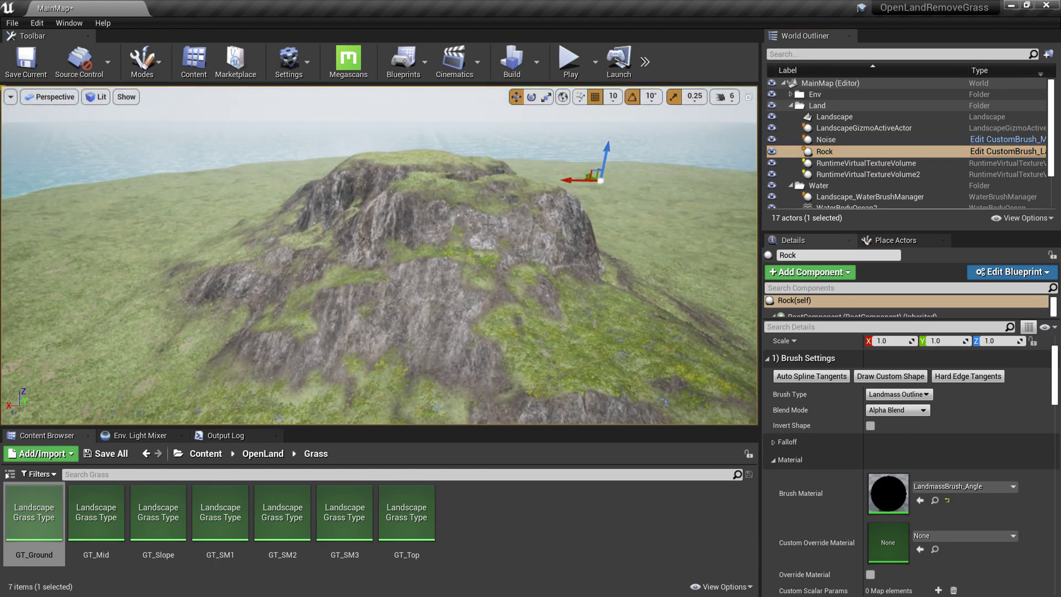
scroll(792, 409, up, 2)
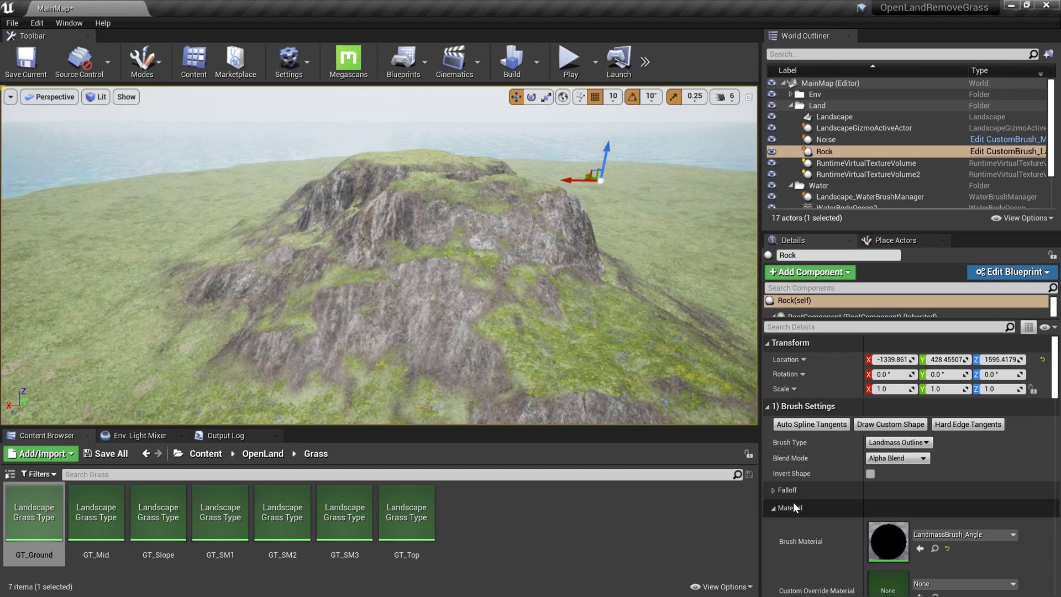
click(779, 507)
scroll(777, 514, down, 2)
click(773, 522)
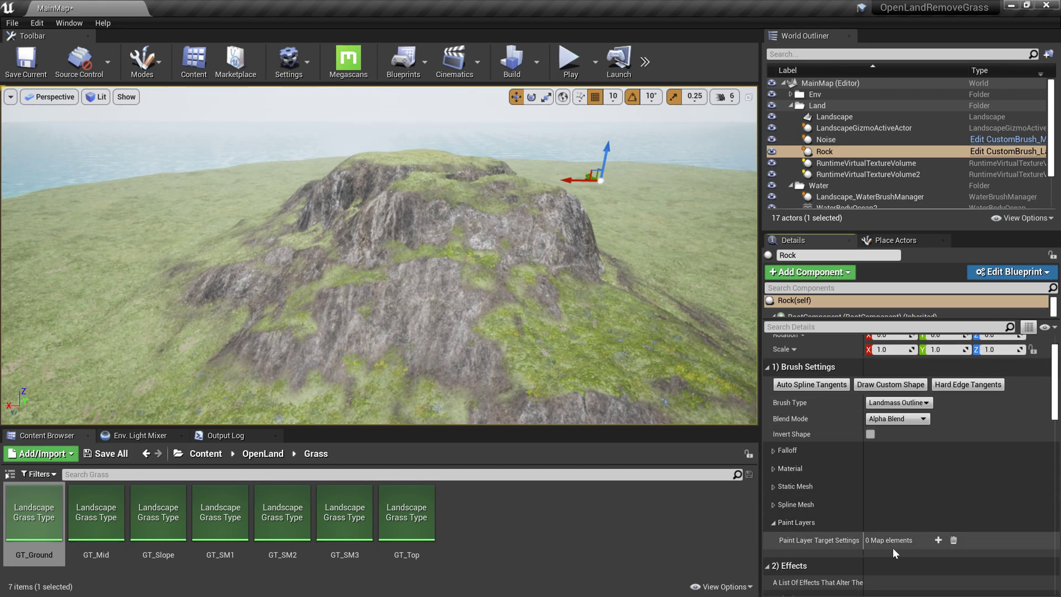
click(938, 540)
Name the Rock brush's new paint layer target entry SlopeAlpha
mouse_move(473, 212)
right_down()
mouse_move(482, 185)
mouse_move(476, 193)
right_up()
right_drag(405, 176, 405, 177)
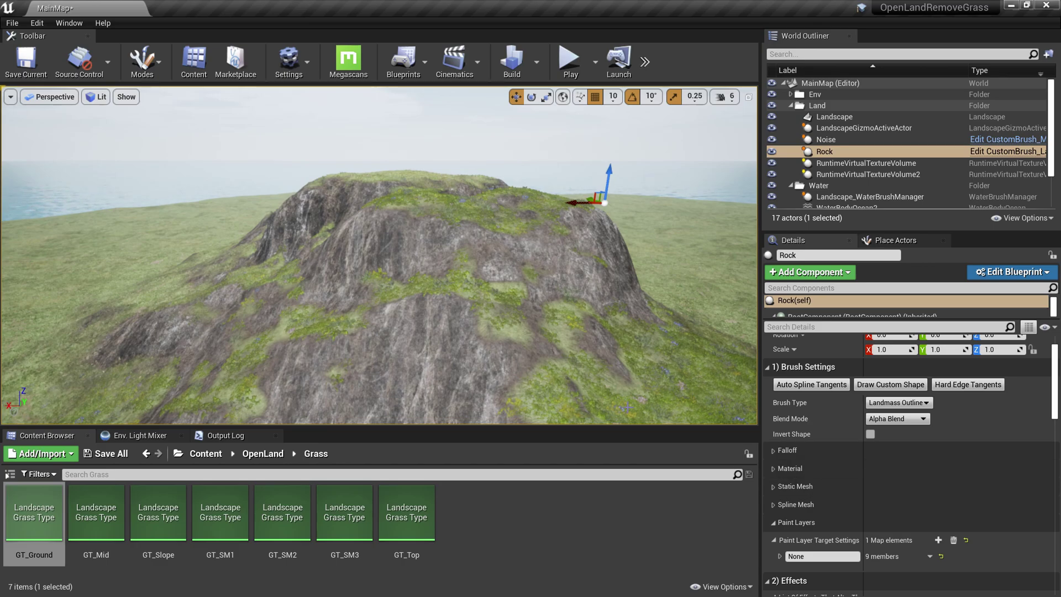
click(822, 556)
key(ctrl+a)
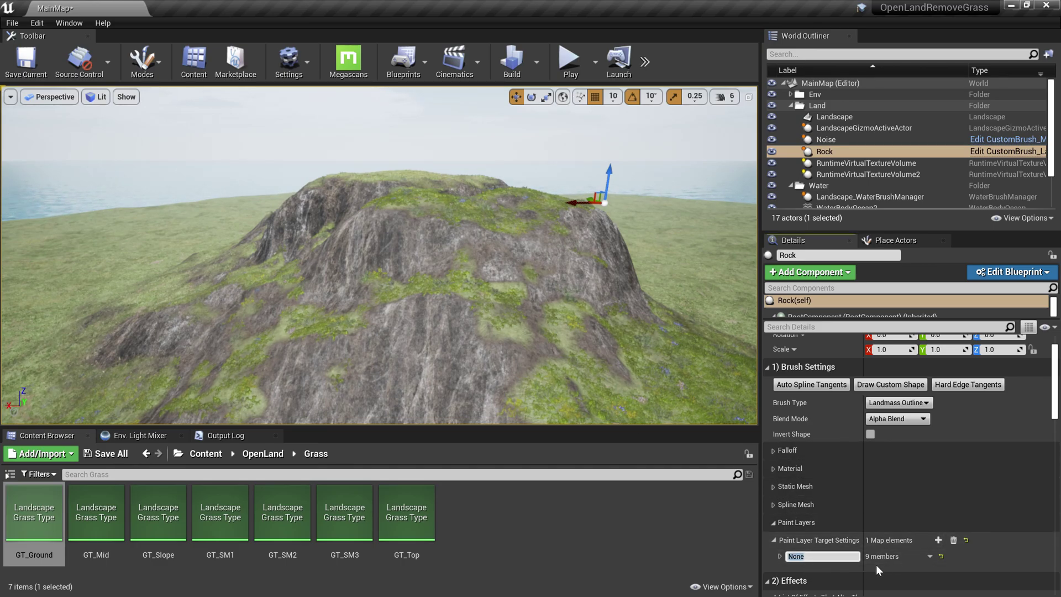
text(SlopeAlpha)
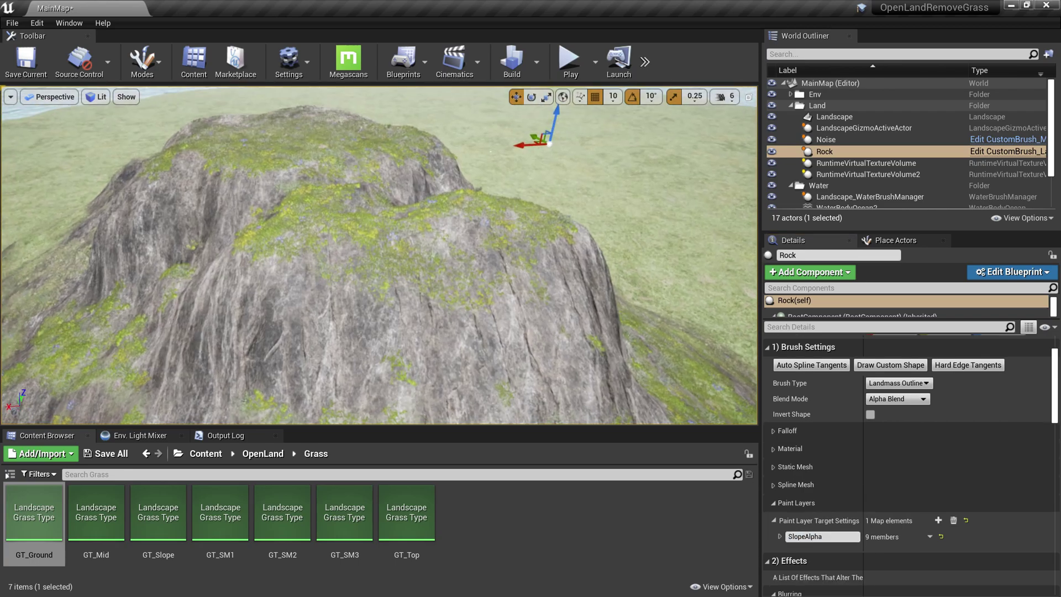
Examine the rock's steep faces and their grass patches close up and from farther away
right_drag(525, 346, 524, 336)
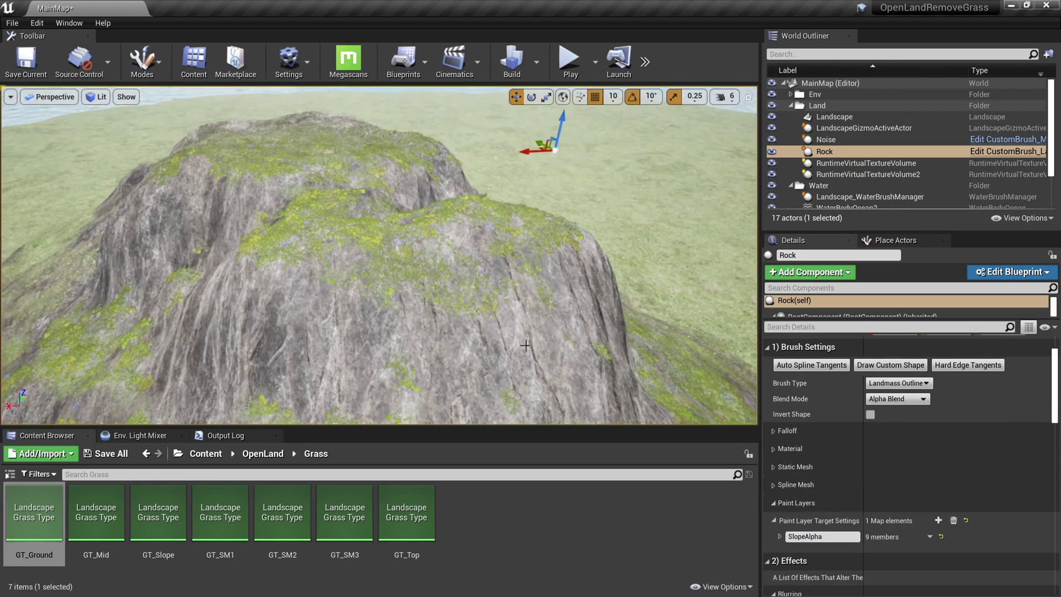
scroll(525, 345, up, 3)
scroll(514, 241, up, 5)
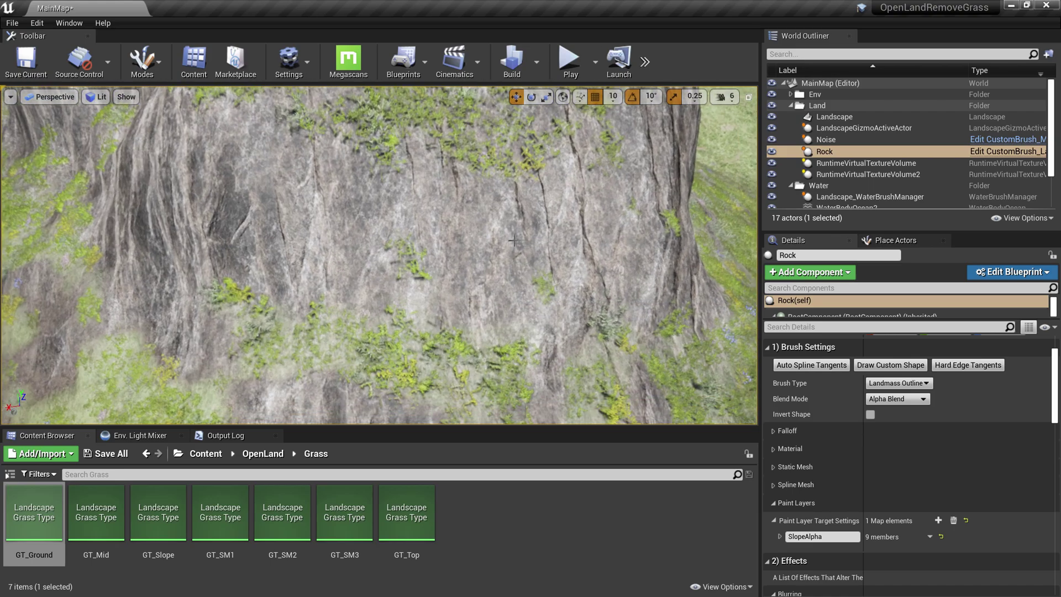
scroll(515, 240, down, 5)
right_drag(465, 219, 442, 214)
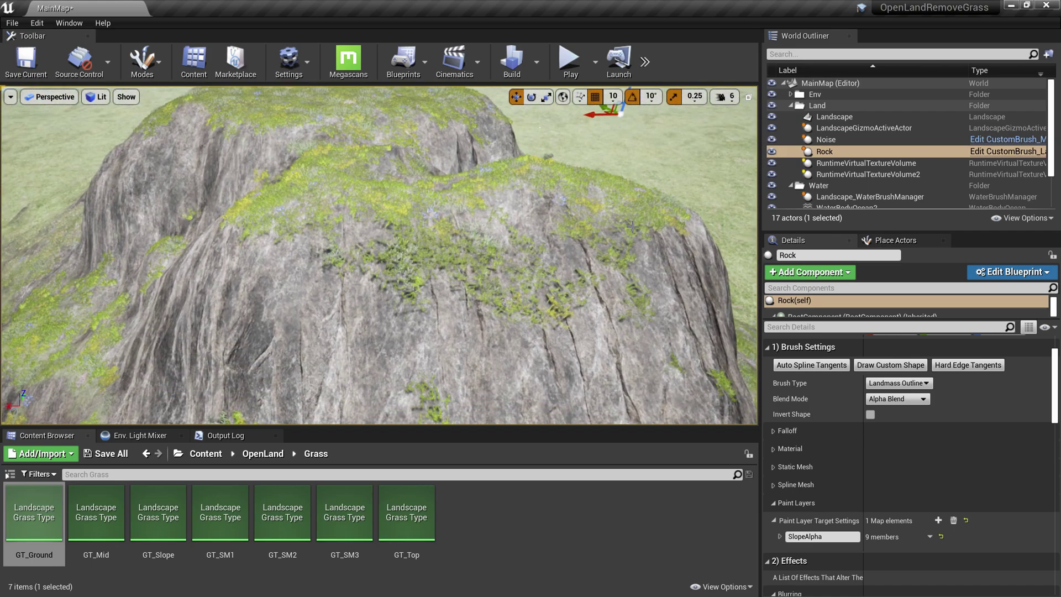
scroll(451, 204, down, 3)
right_drag(552, 299, 569, 313)
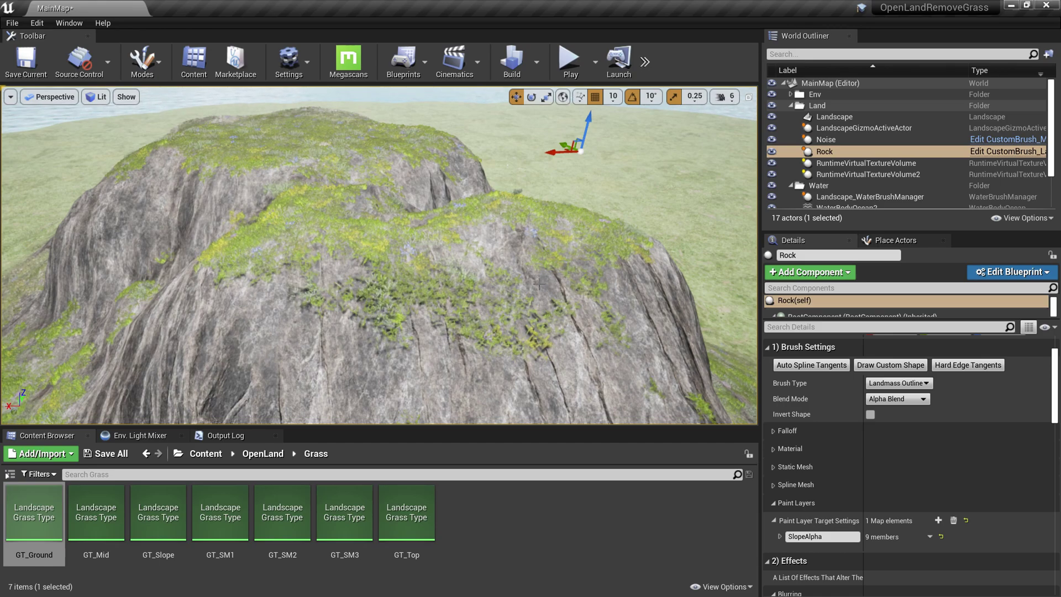
scroll(539, 284, down, 1)
scroll(519, 299, up, 3)
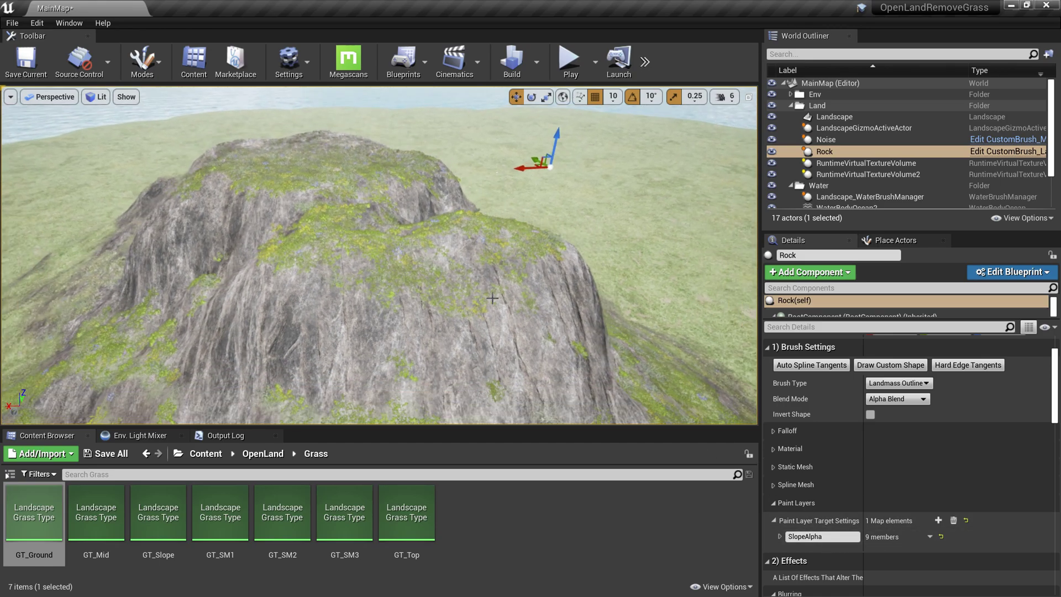
right_drag(519, 299, 518, 337)
scroll(519, 299, down, 3)
mouse_move(383, 251)
right_down()
mouse_move(406, 293)
mouse_move(383, 251)
right_up()
scroll(480, 265, down, 10)
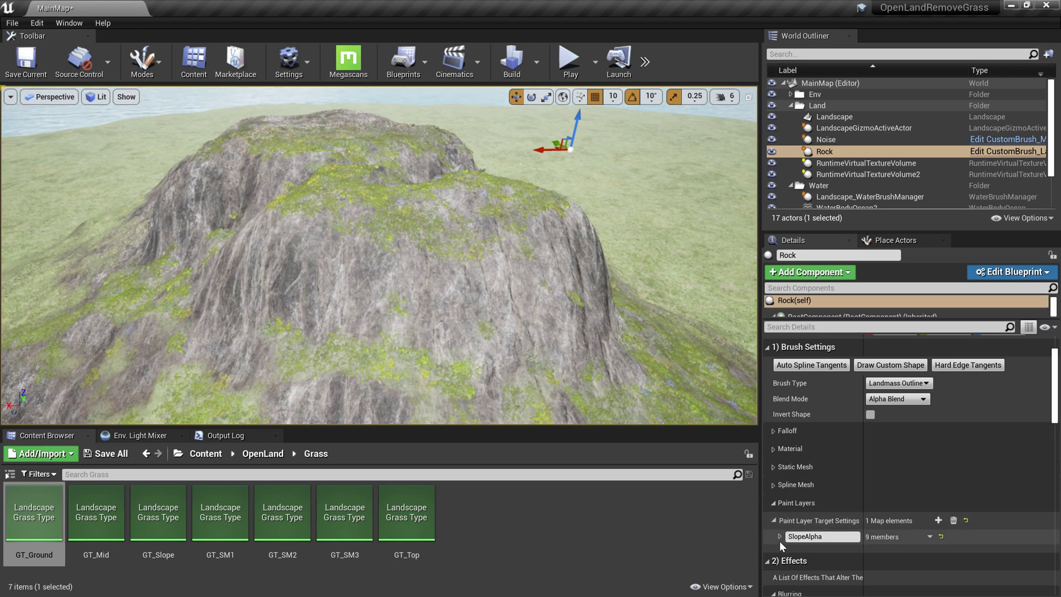
Expand the SlopeAlpha paint layer settings of the Rock brush and set the Edge Offset to about 1.44
click(780, 537)
scroll(812, 519, down, 3)
right_drag(490, 337, 511, 354)
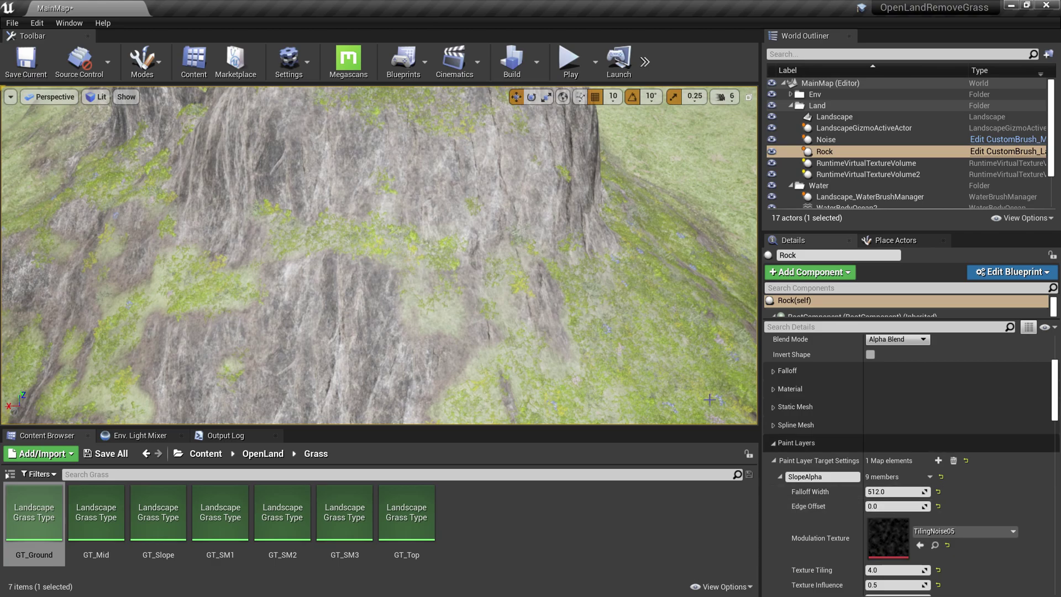
drag(895, 506, 912, 506)
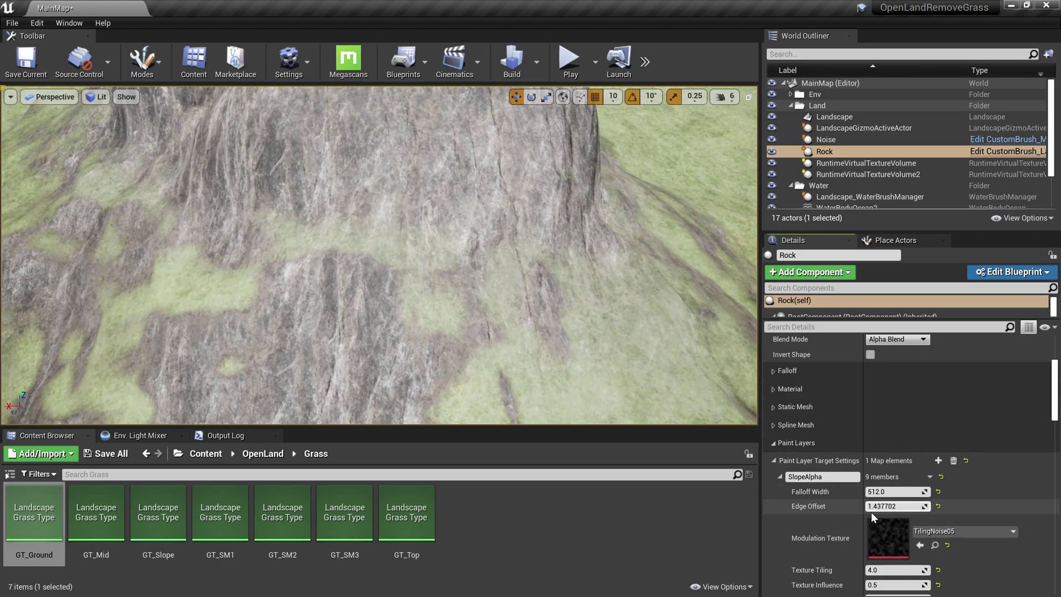
Set the SlopeAlpha layer's Edge Offset to 1000 and inspect the rock slope close up
click(887, 506)
text(1000)
key(Return)
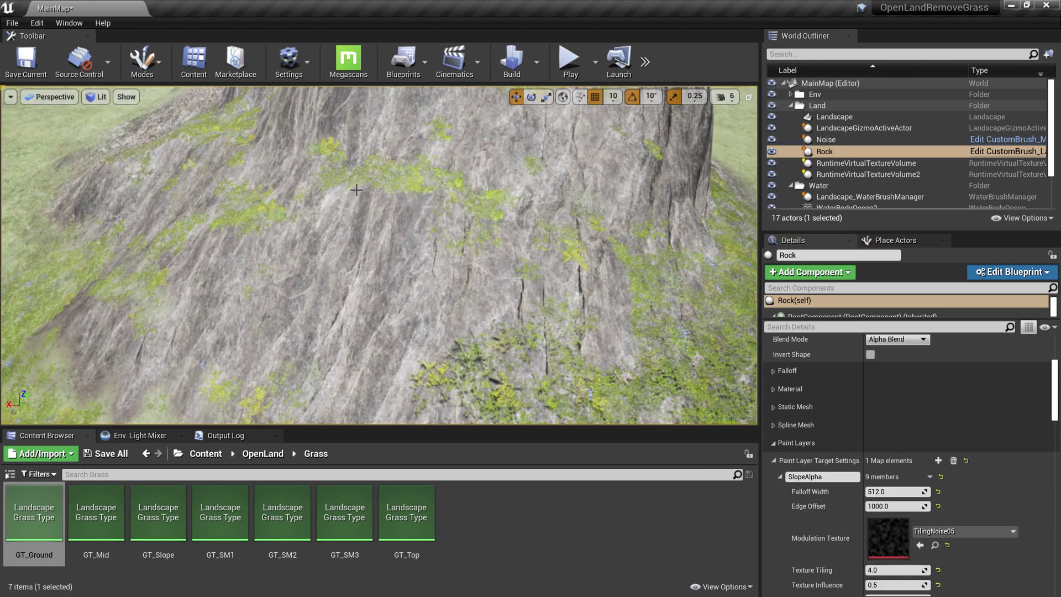
click(444, 169)
right_drag(443, 169, 486, 182)
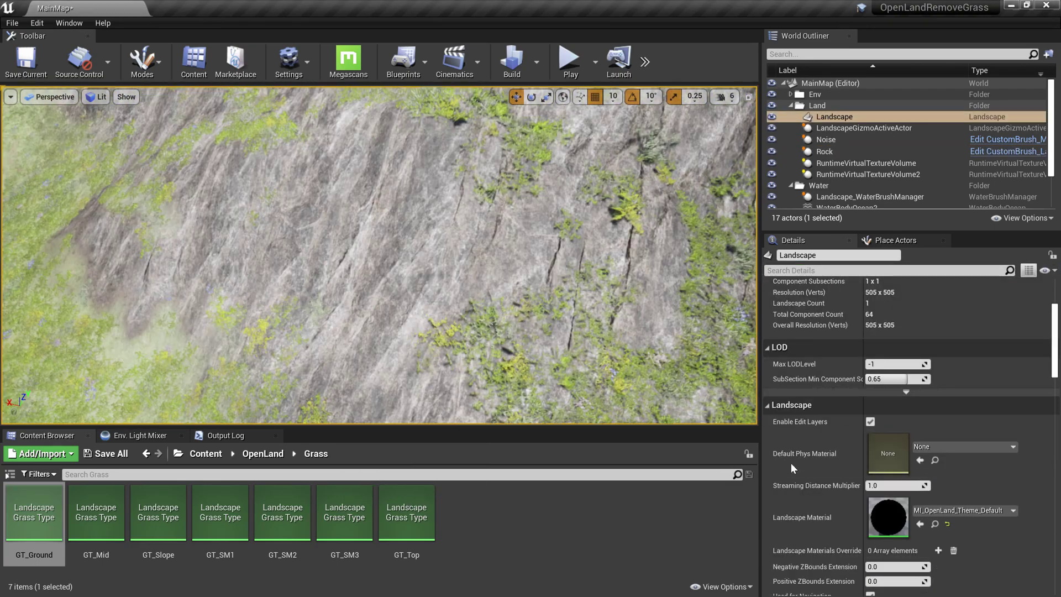
mouse_move(188, 365)
right_down()
mouse_move(149, 356)
mouse_move(221, 381)
mouse_move(226, 342)
mouse_move(187, 366)
right_up()
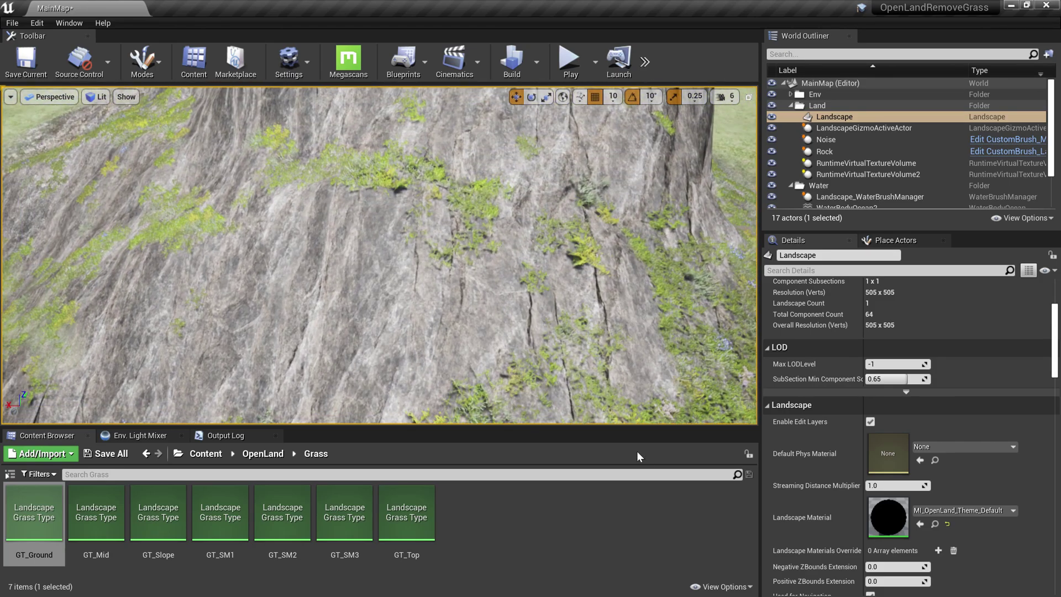
Reselect the Rock brush, set its SlopeAlpha Edge Offset to 1500, and check the rock's slopes
click(824, 151)
click(892, 506)
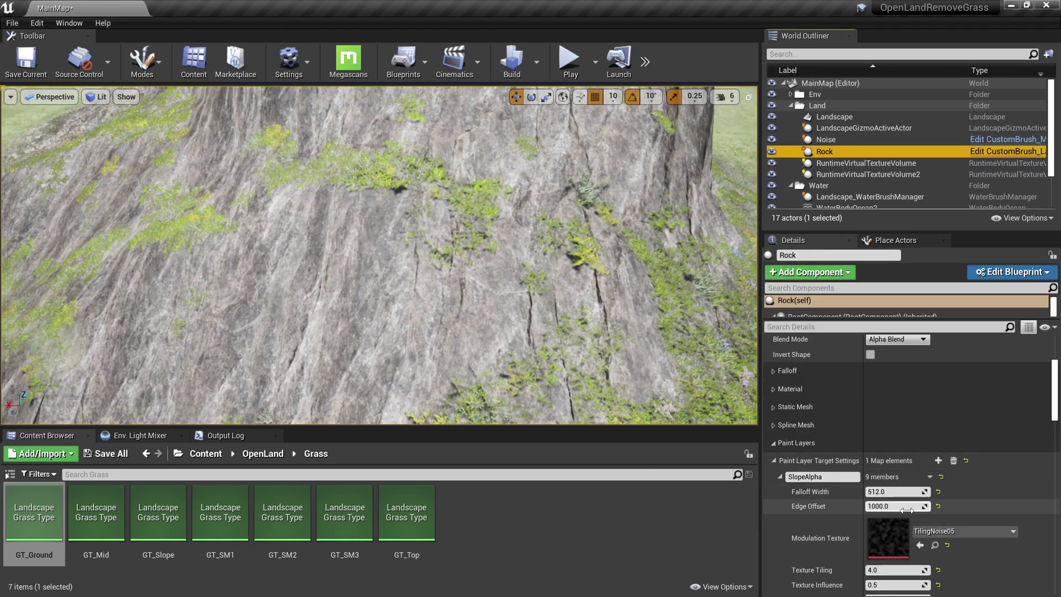
key(Return)
right_drag(463, 342, 376, 381)
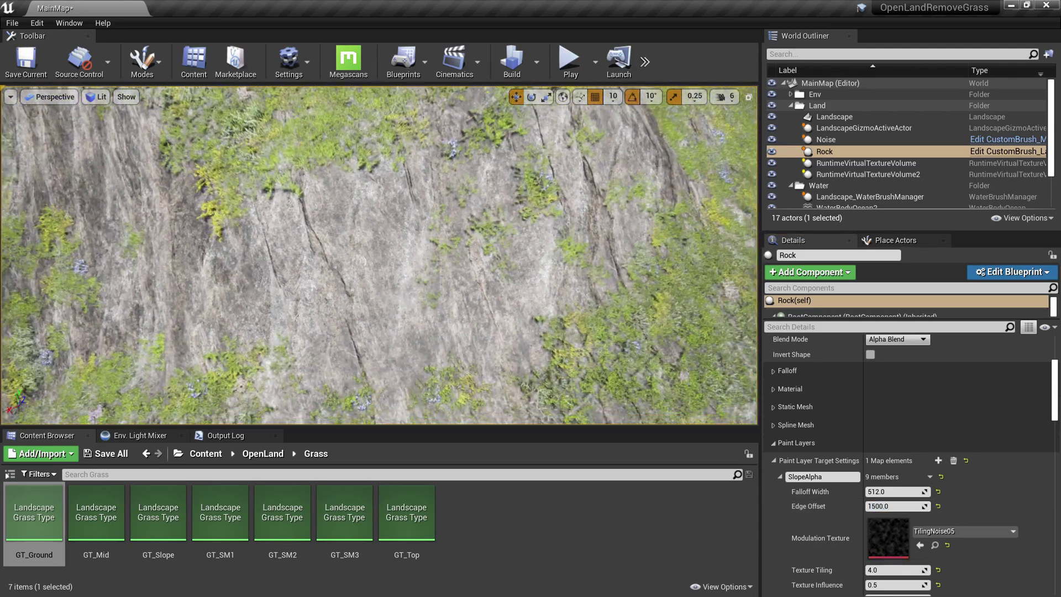
right_drag(379, 276, 531, 221)
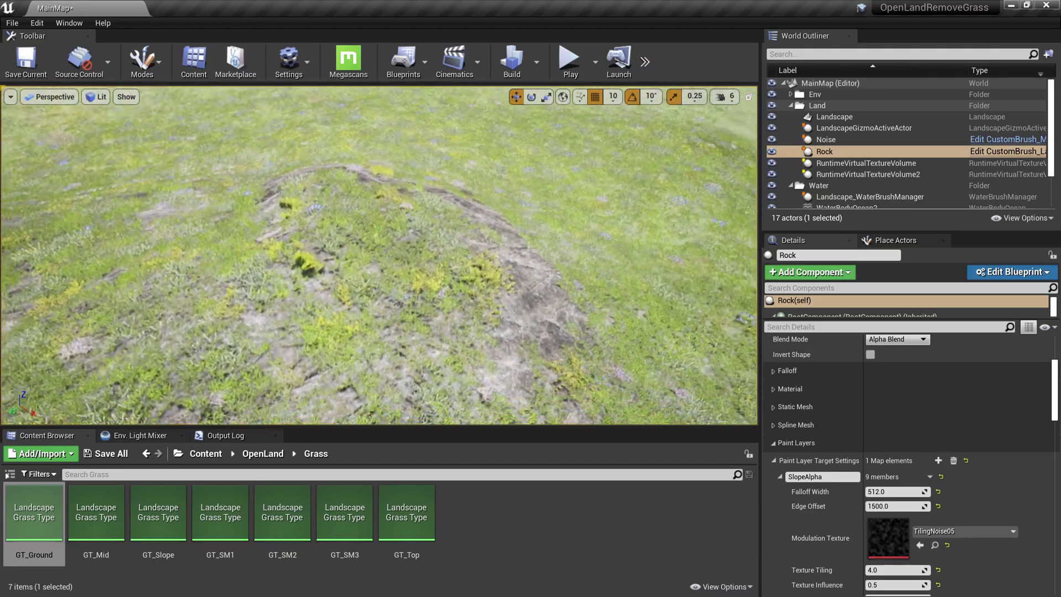
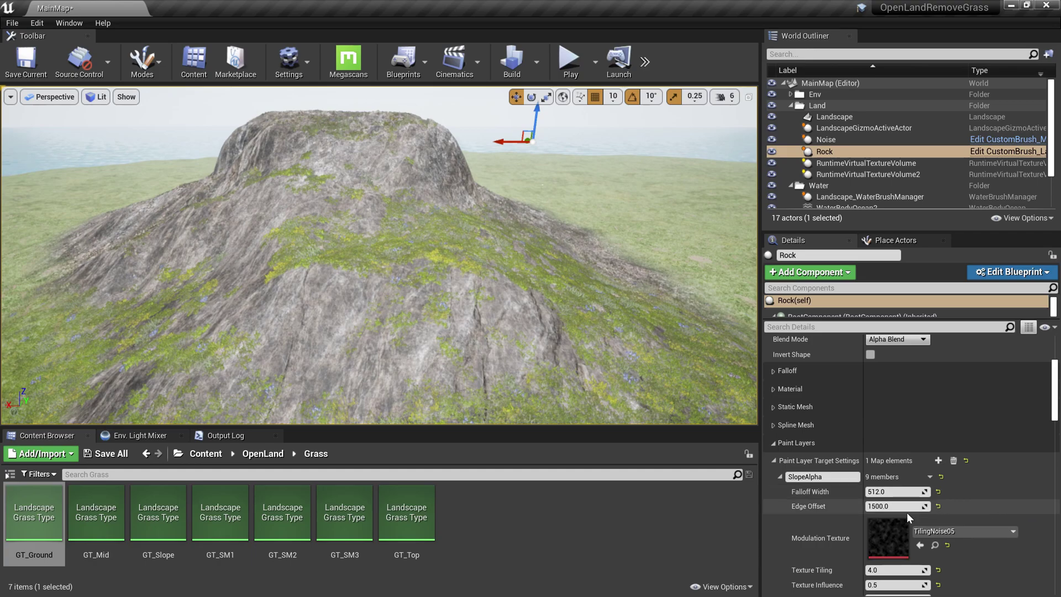
Add a second Paint Layer Target Settings element to the Rock brush and name it RemoveGrass
click(779, 477)
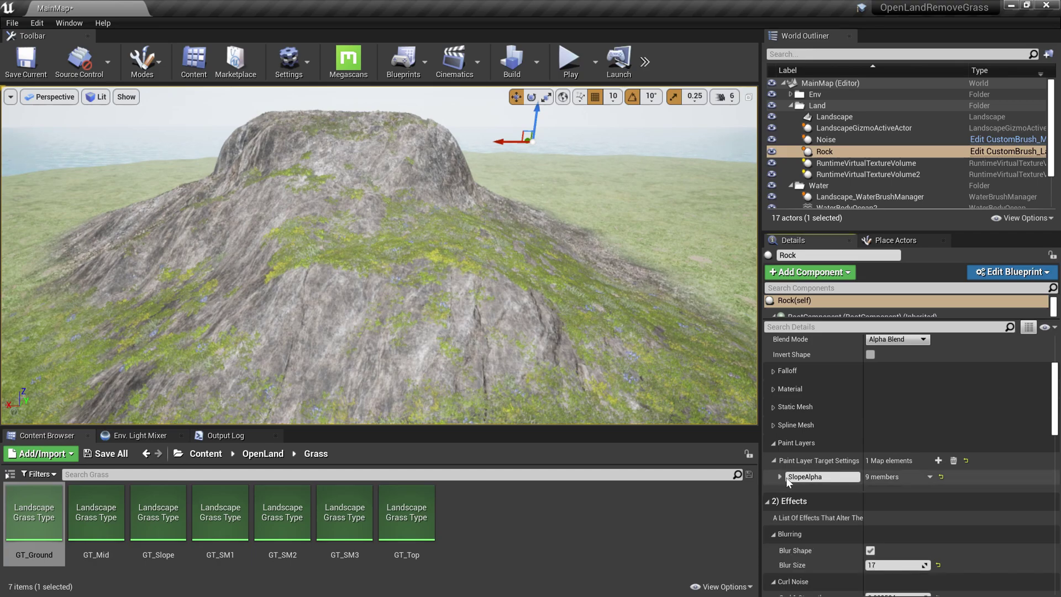
click(937, 460)
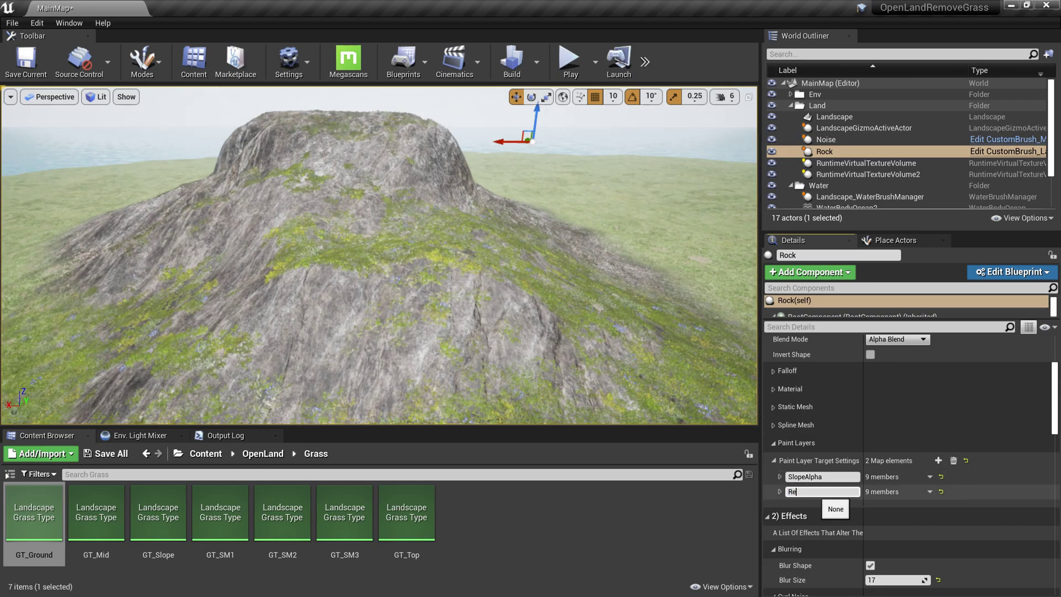
text(RemoveGrass)
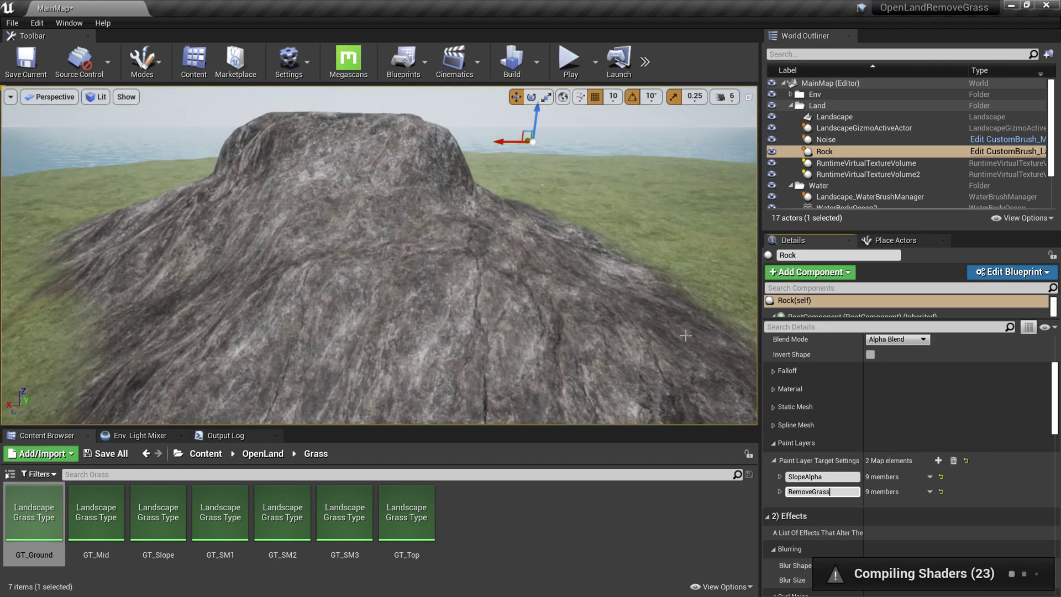
right_drag(174, 206, 174, 206)
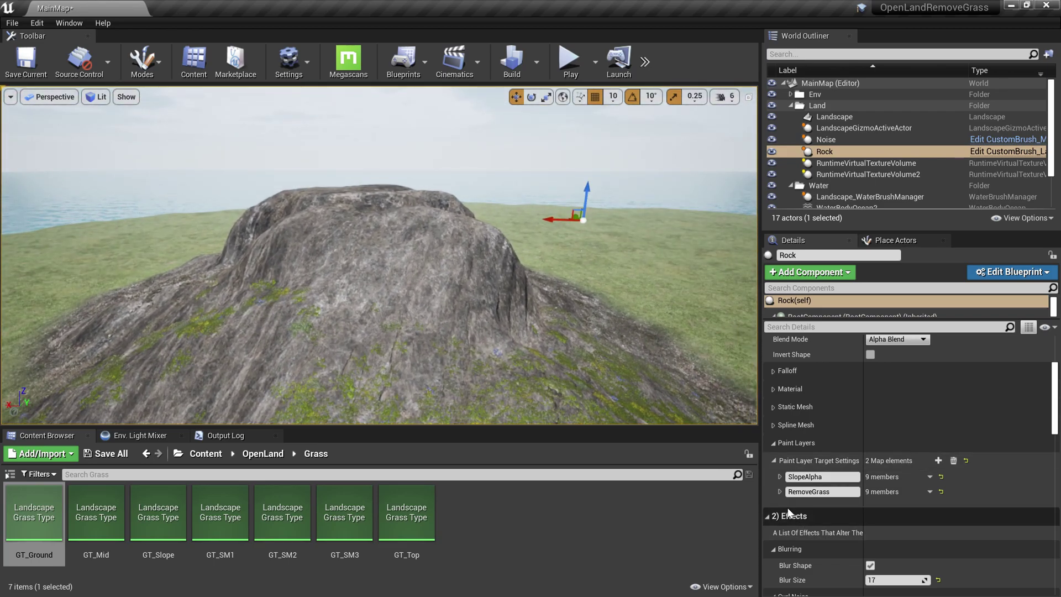
Expand the Rock brush's RemoveGrass layer settings, set the Edge Offset to 1100, and inspect the rock's base
click(779, 491)
click(870, 521)
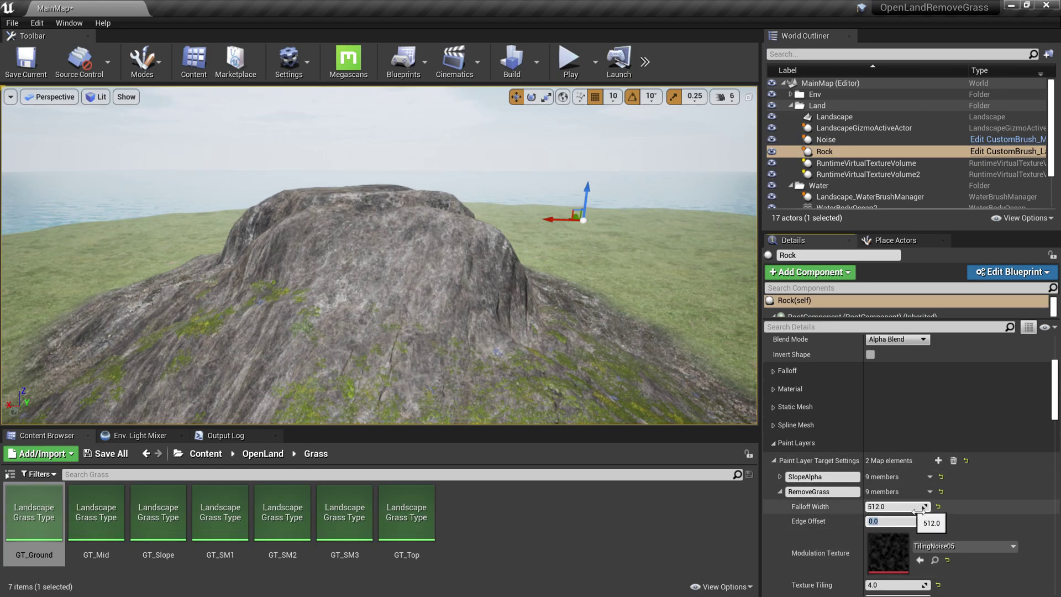
key(Return)
right_drag(553, 298, 549, 406)
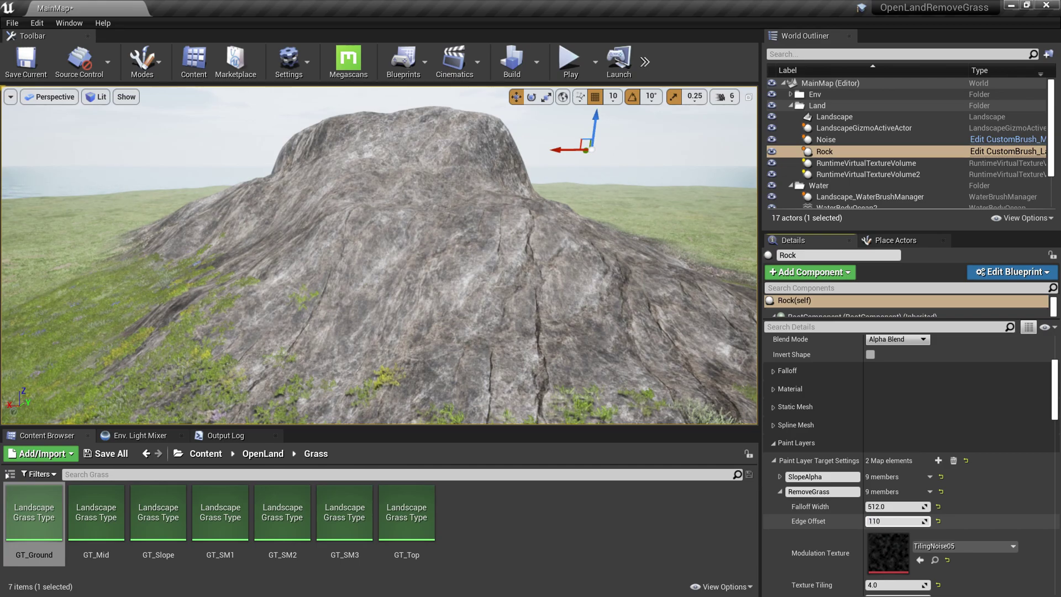
key(Return)
right_drag(589, 213, 629, 271)
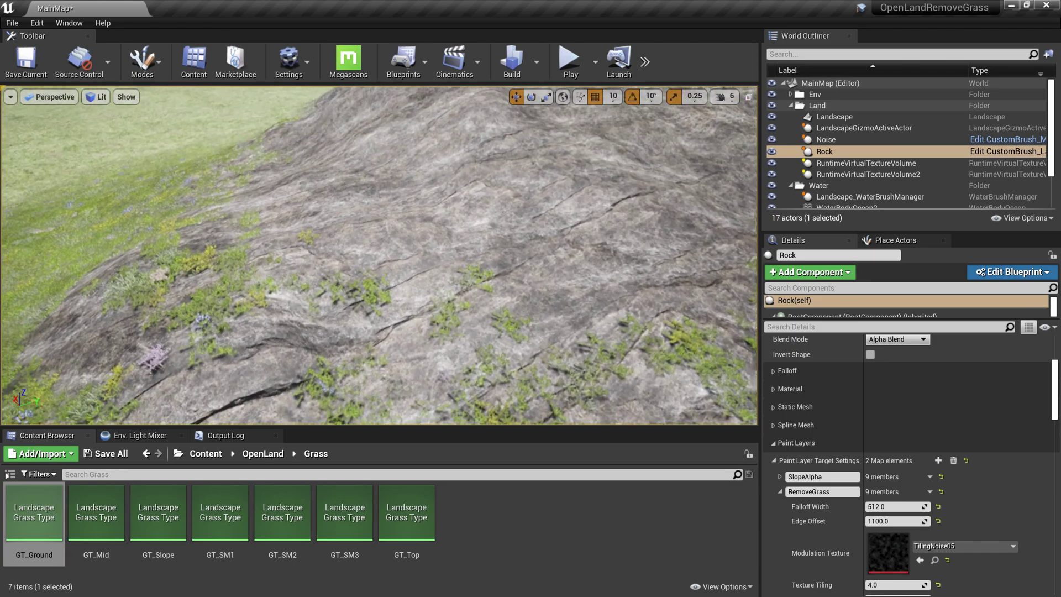
right_drag(379, 254, 469, 226)
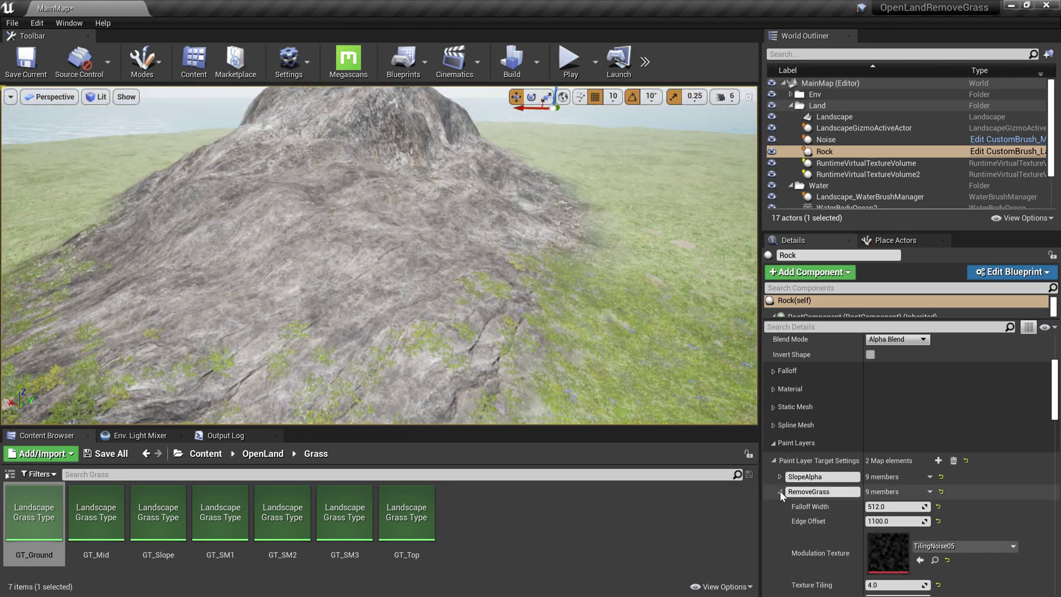
Add a third Paint Layer Target Settings element to the Rock brush and name it SandAlpha
click(780, 491)
click(937, 460)
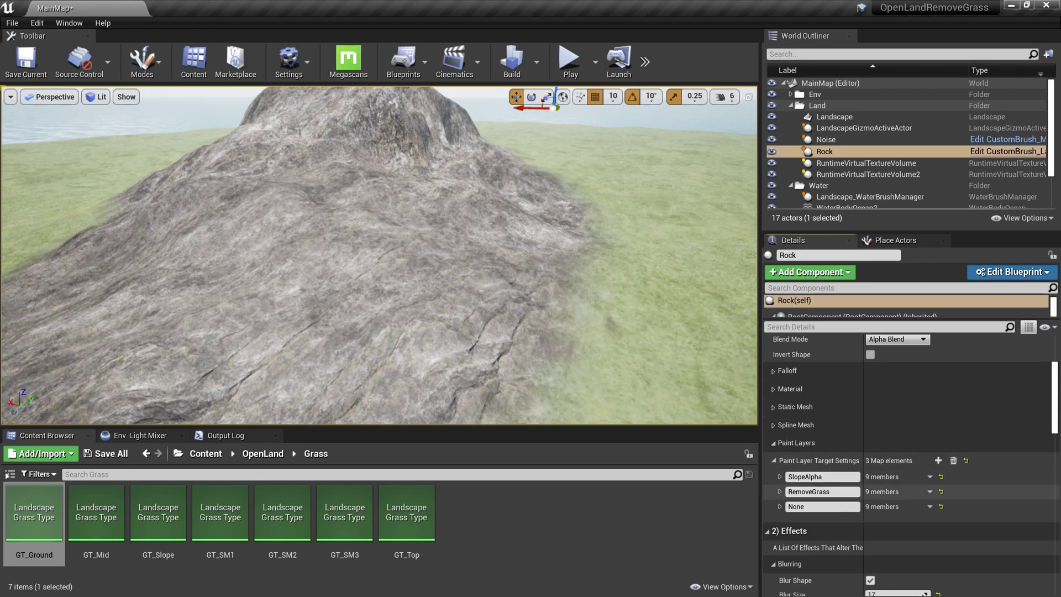
click(795, 506)
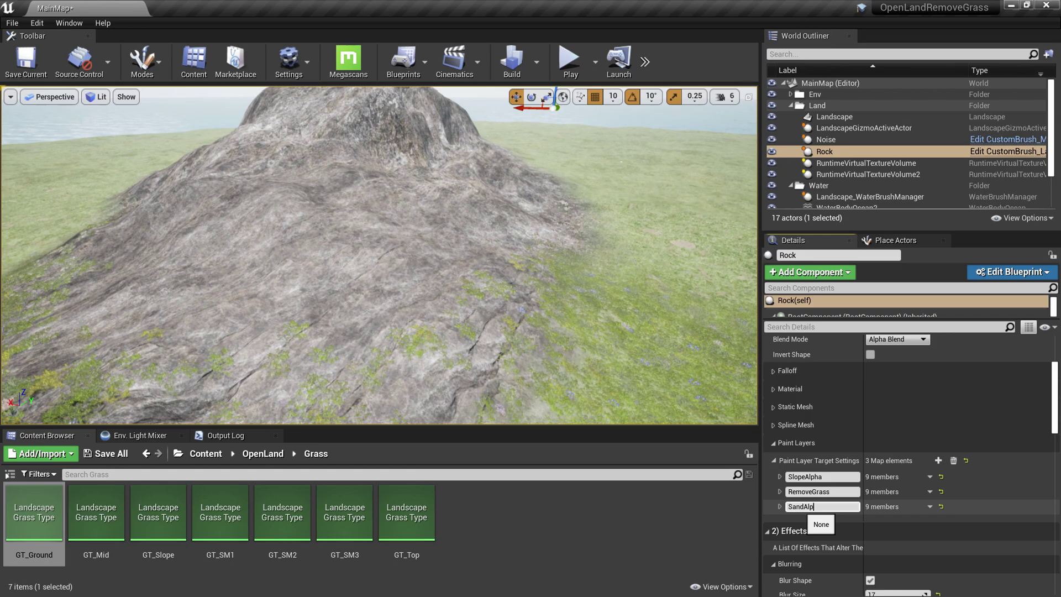
click(940, 427)
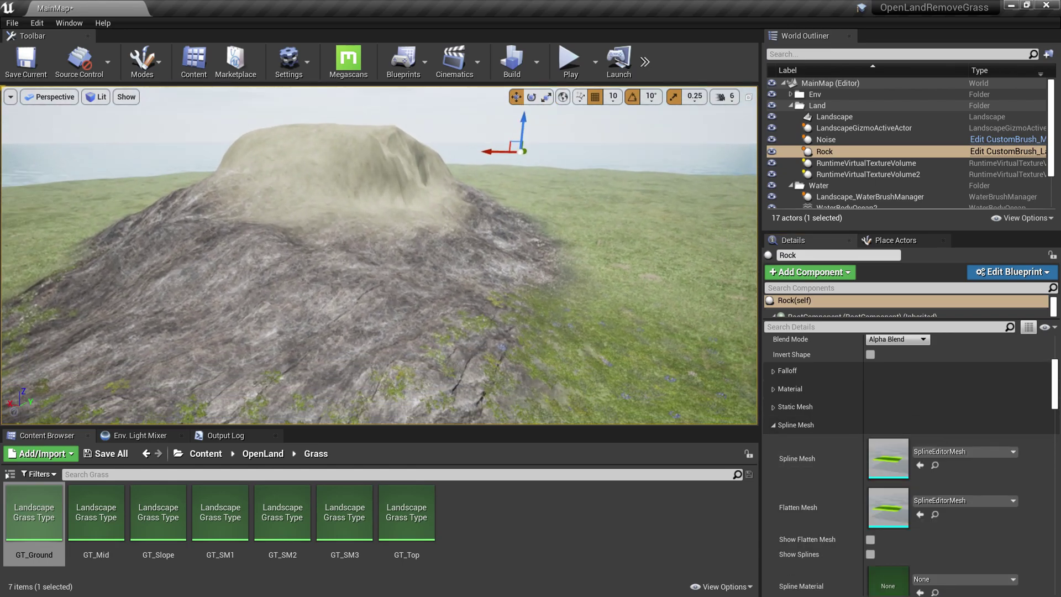
right_drag(372, 272, 372, 271)
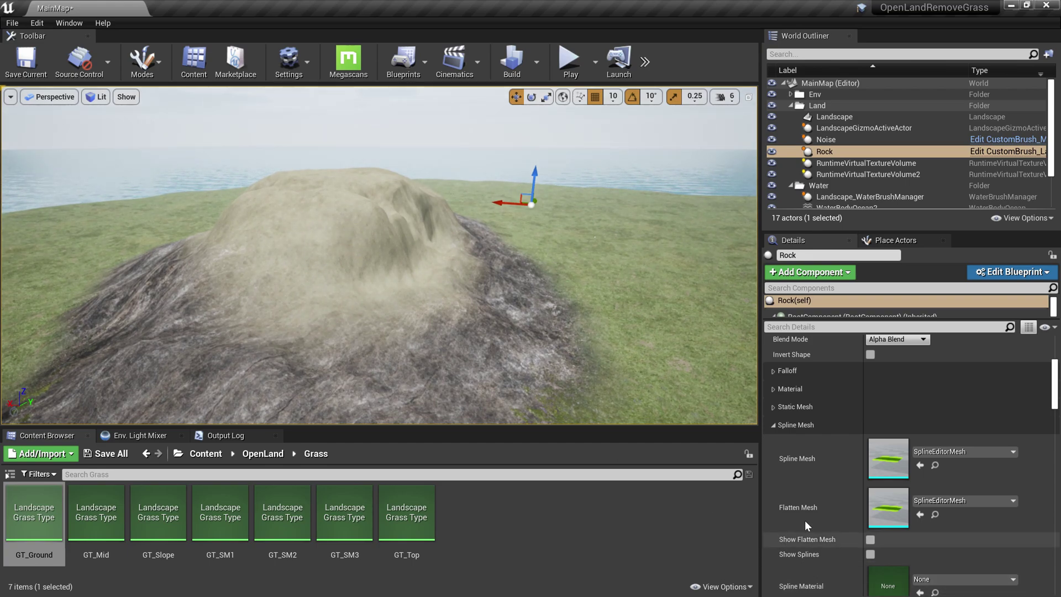
Expand the Rock brush's SandAlpha layer settings and enable Mask Using Band
click(843, 427)
scroll(909, 525, down, 7)
scroll(912, 525, down, 2)
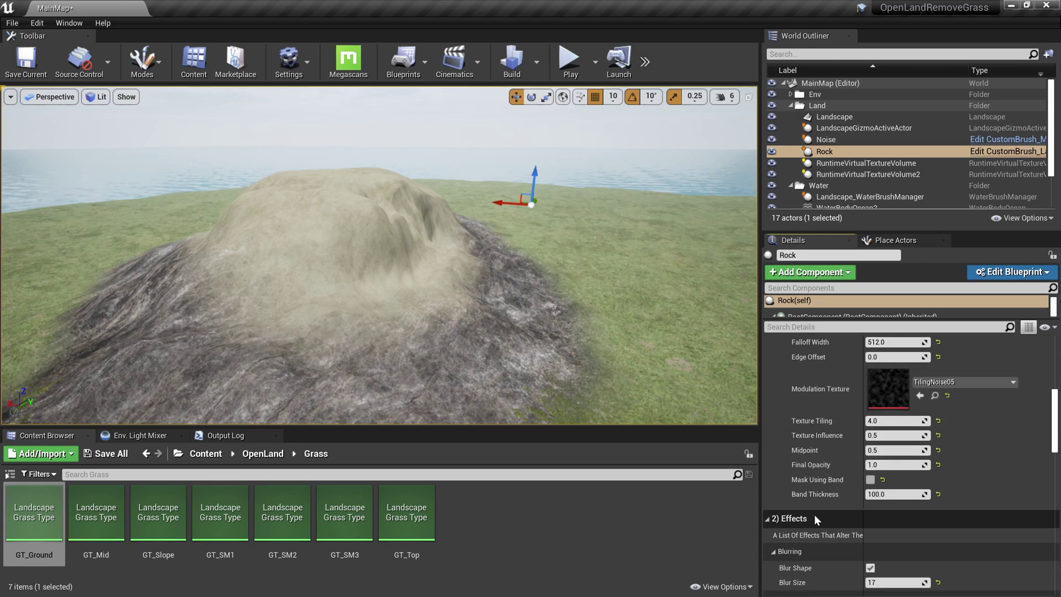
click(870, 480)
right_drag(486, 315, 457, 329)
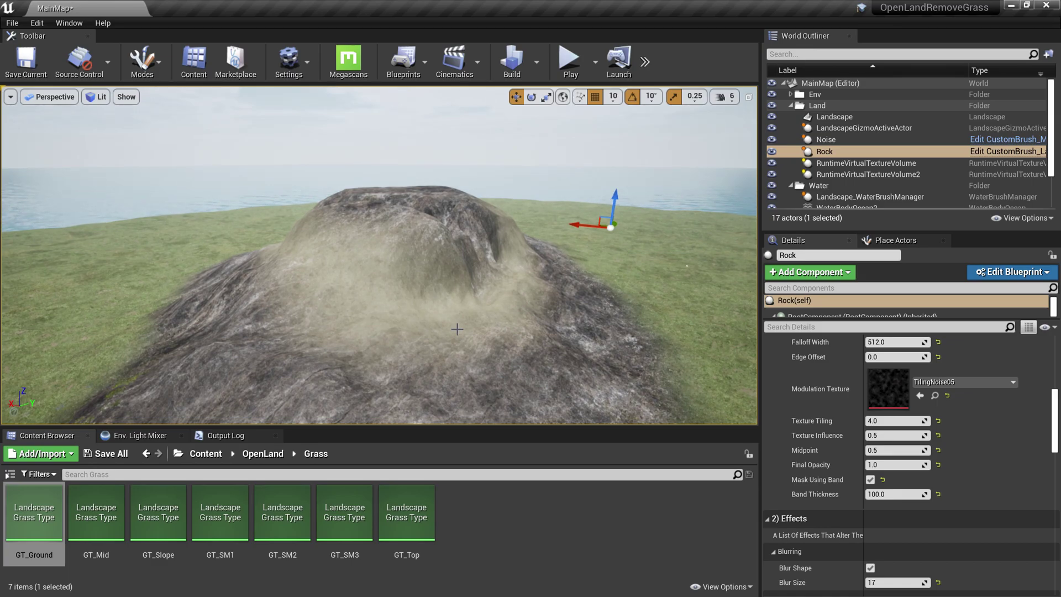
Set the SandAlpha layer's Edge Offset to 1000 and inspect the sand band around the rock
scroll(1023, 464, up, 2)
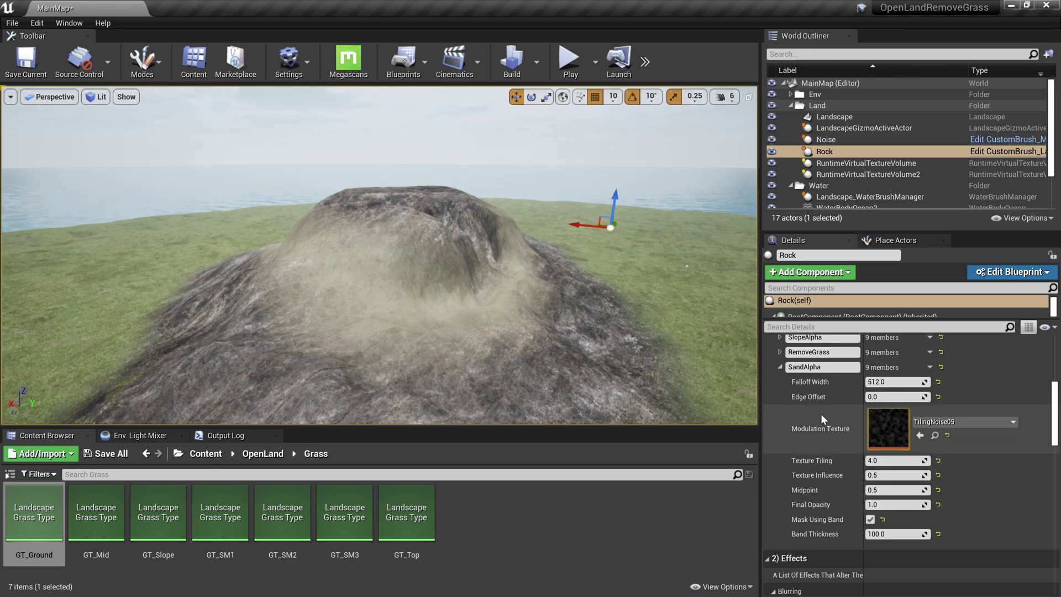
scroll(565, 292, down, 1)
mouse_move(564, 292)
right_down()
mouse_move(559, 314)
mouse_move(572, 309)
right_up()
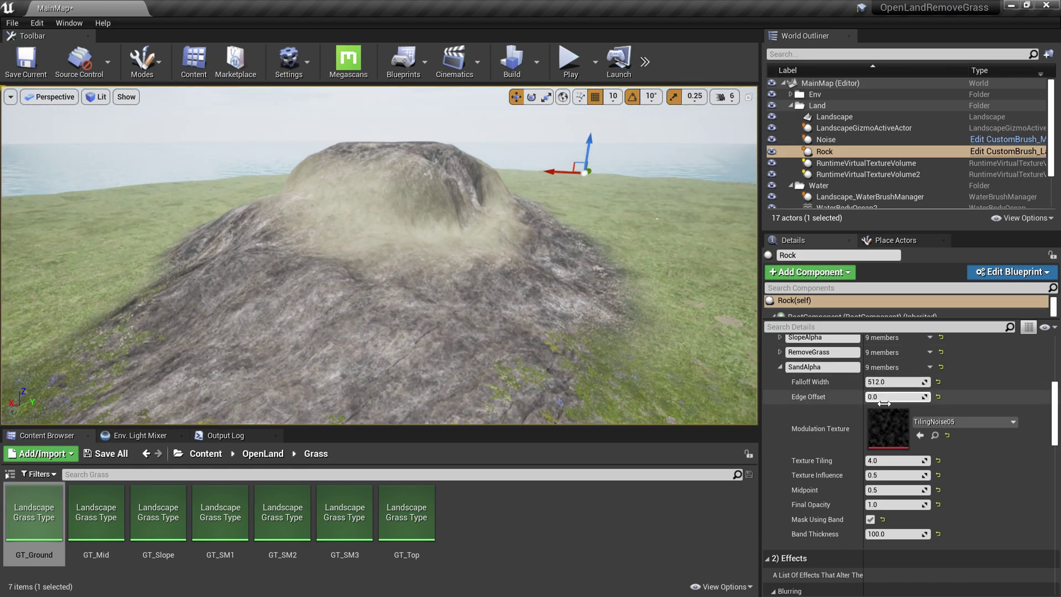
scroll(815, 406, down, 2)
scroll(816, 405, up, 2)
text(100)
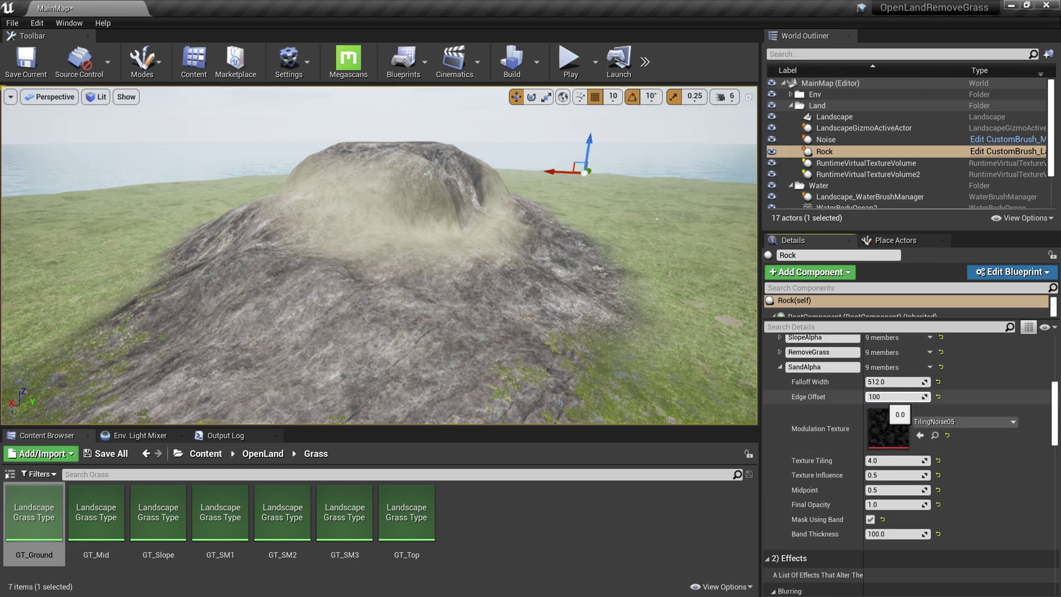
text(0)
key(Return)
right_drag(642, 182, 688, 204)
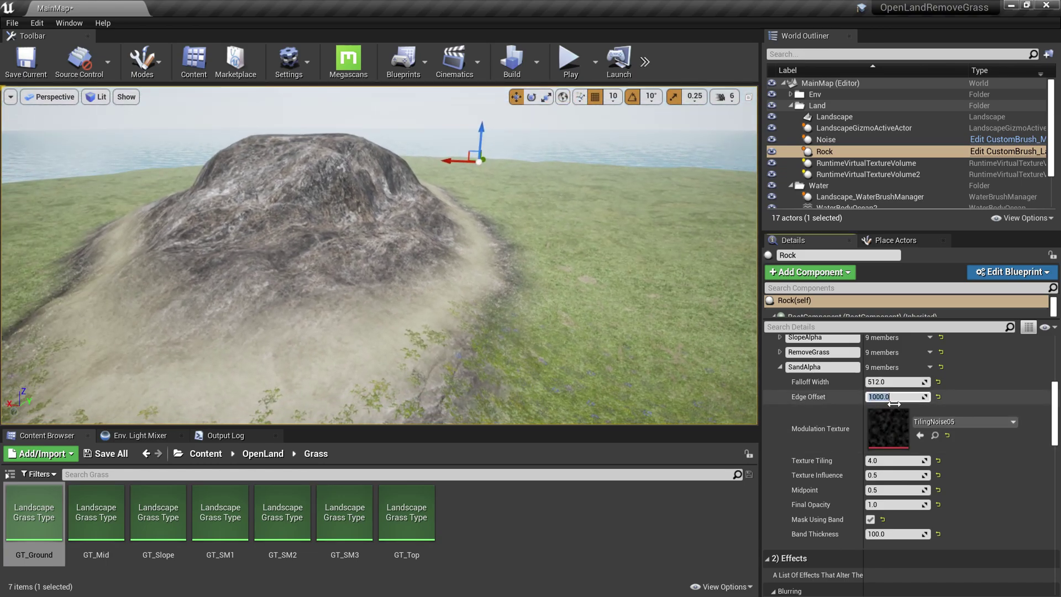
Set the SandAlpha layer's Edge Offset to 1300 and its Falloff Width to 100
drag(894, 404, 906, 379)
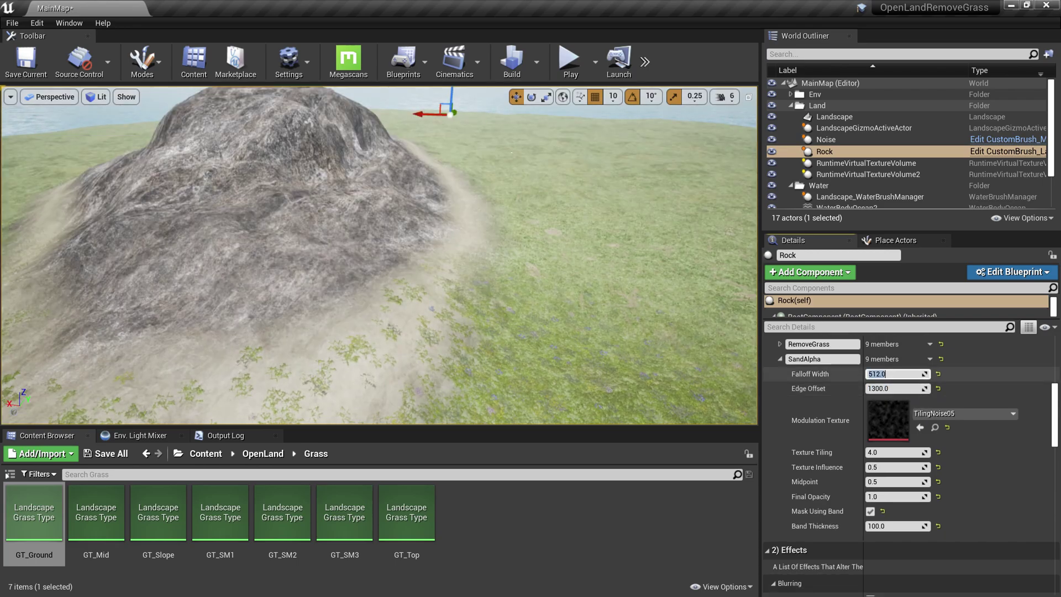
key(Return)
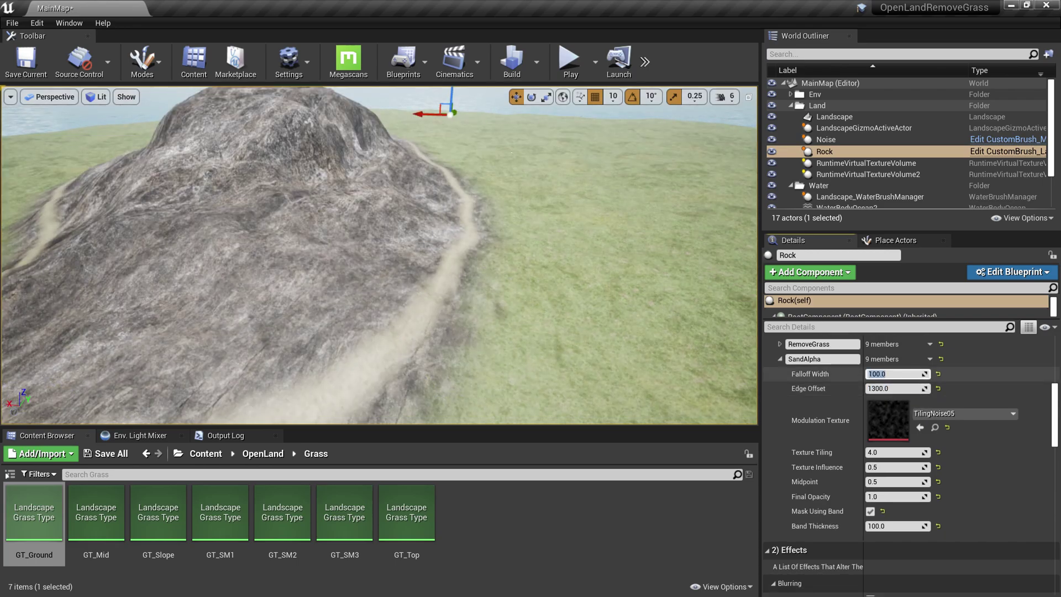
Set the SandAlpha layer's Falloff Width to 200 and its Edge Offset to 1500
click(896, 374)
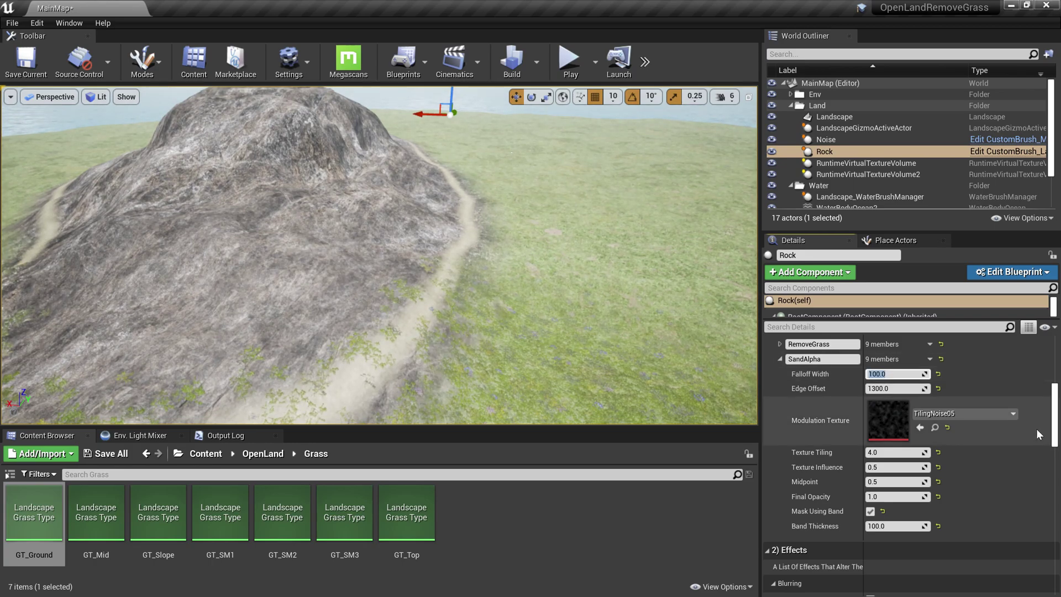
text(200)
key(Return)
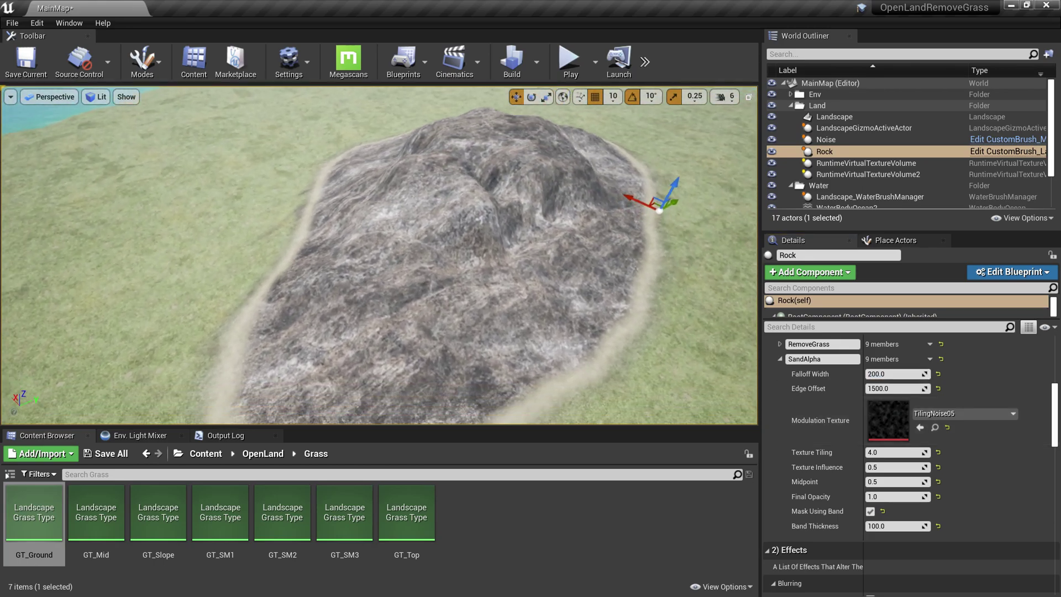
Collapse the SandAlpha settings, expand those of SlopeAlpha, and set the SlopeAlpha Edge Offset to 1300
right_drag(379, 256, 404, 218)
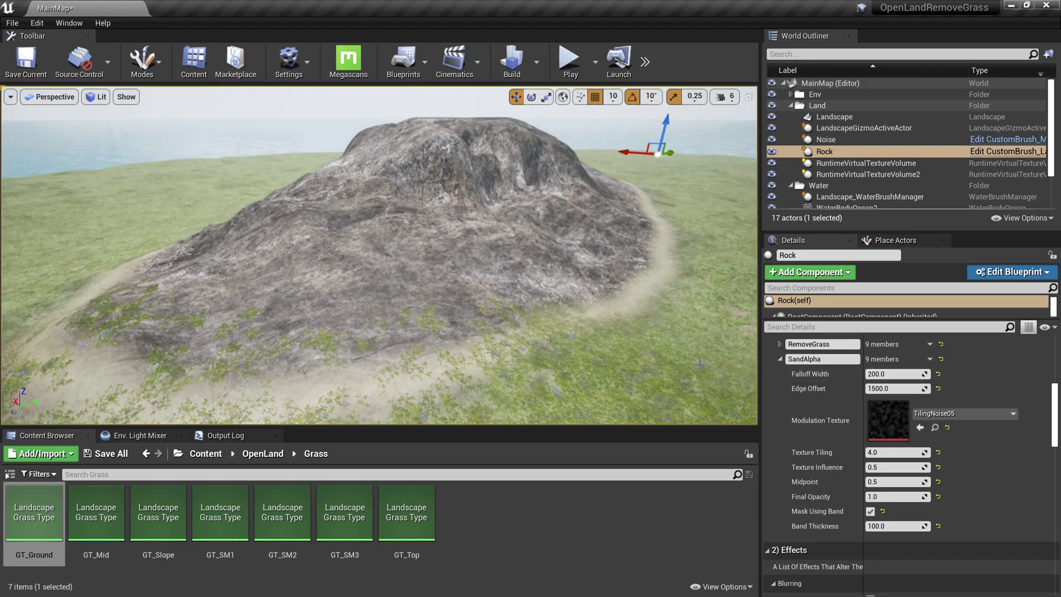
click(774, 359)
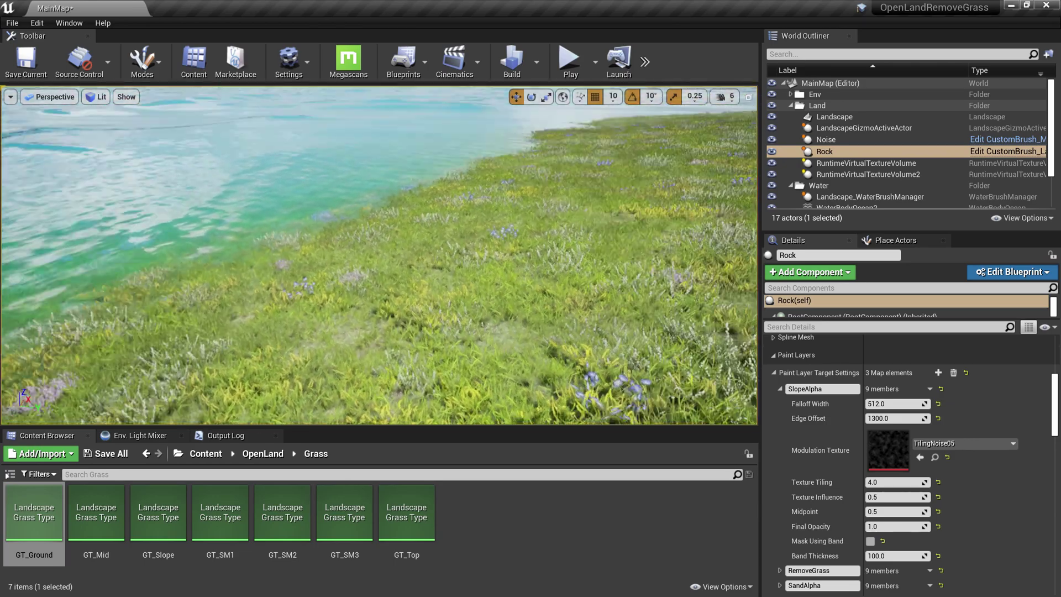
Select Landscape_WaterBrushManager, review its Affect Heightmap and Affect Weightmap settings, and examine the grassy shoreline
scroll(913, 171, down, 2)
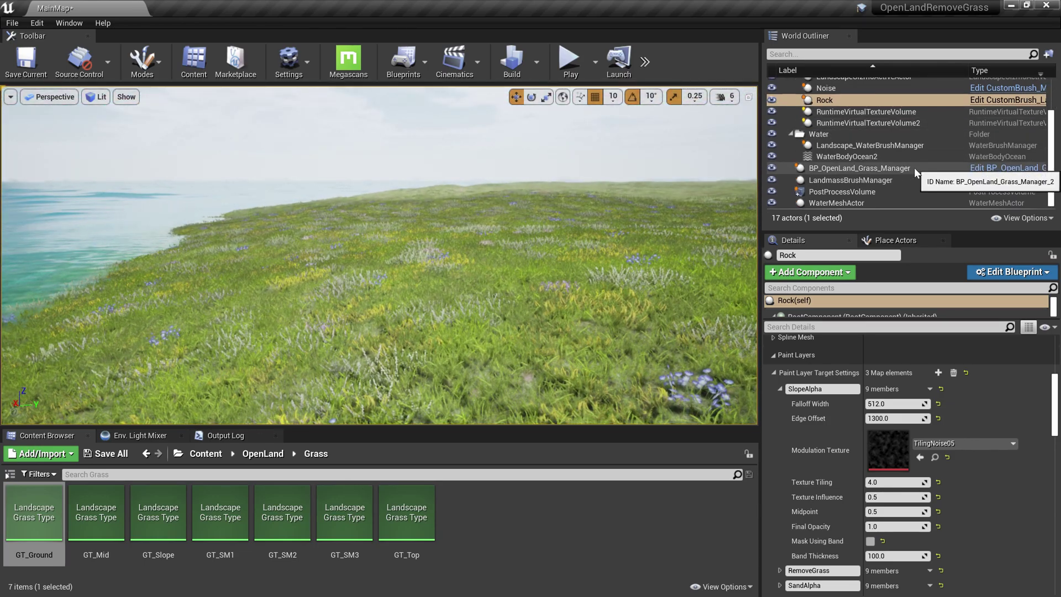
click(889, 146)
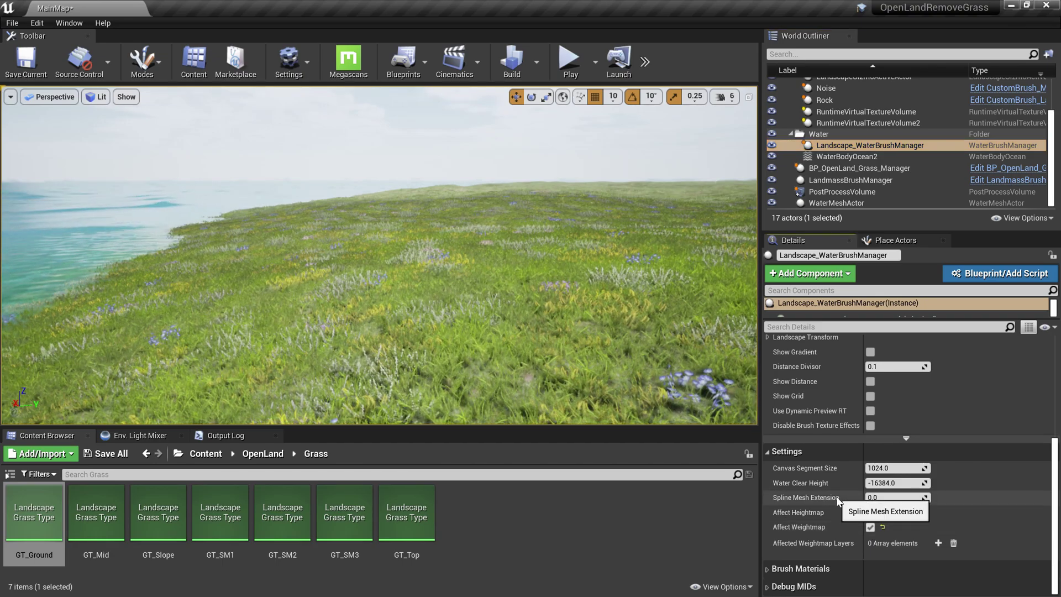
click(870, 512)
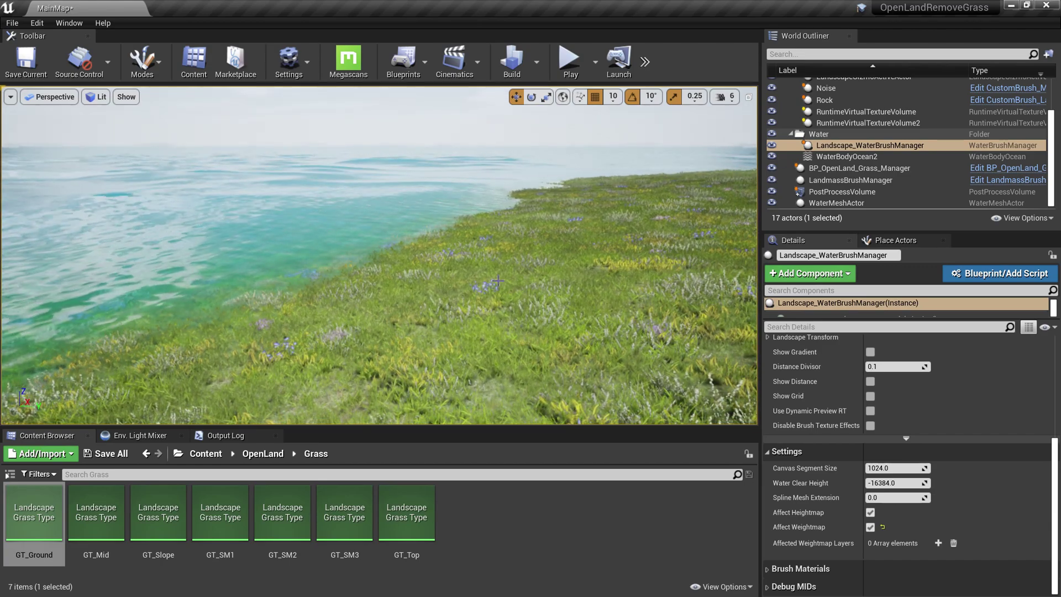
right_drag(367, 192, 389, 215)
right_drag(553, 221, 476, 199)
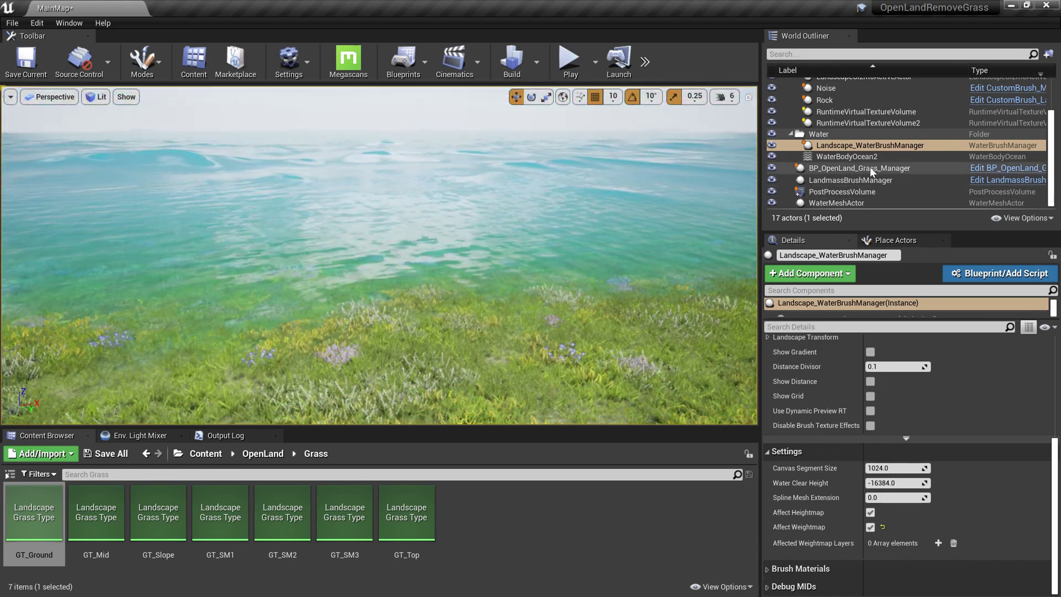
Select WaterBodyOcean2 and add a Layer Weightmap Settings element named SandAlpha to its terrain settings
click(850, 156)
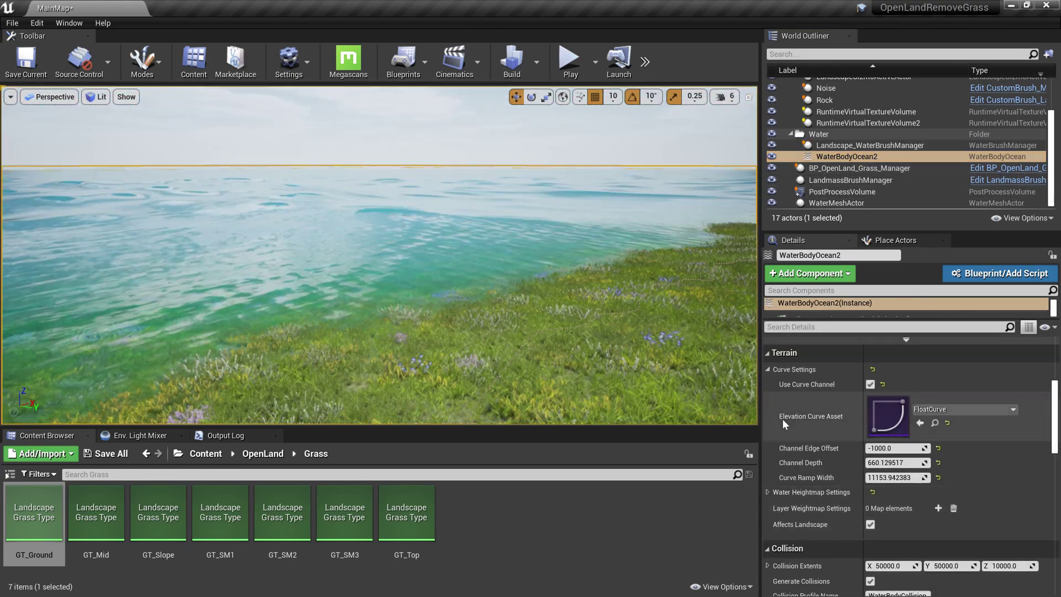
click(785, 369)
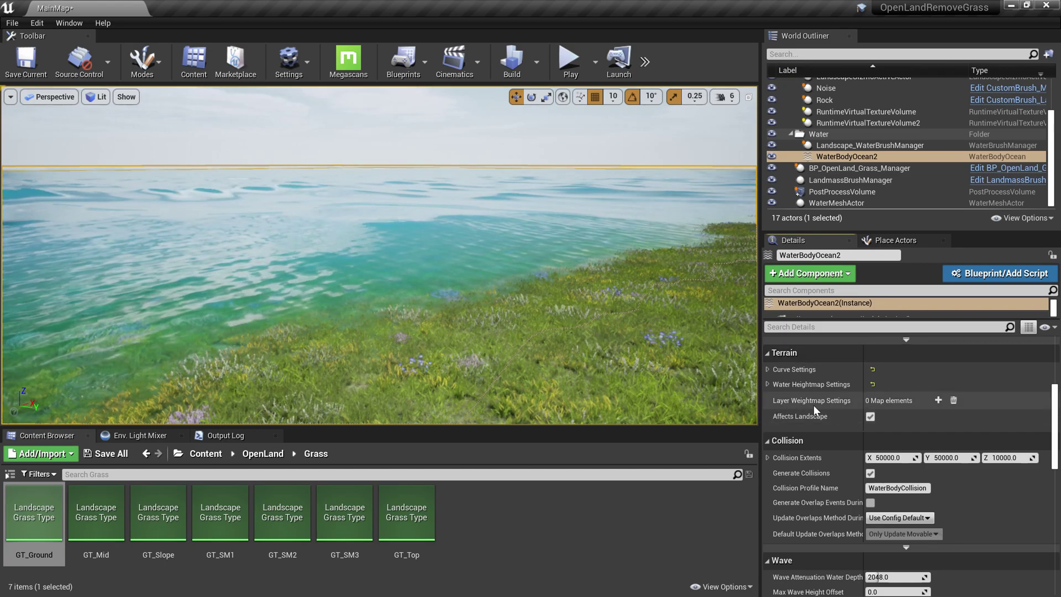
right_drag(530, 249, 484, 254)
key(s)
key(w)
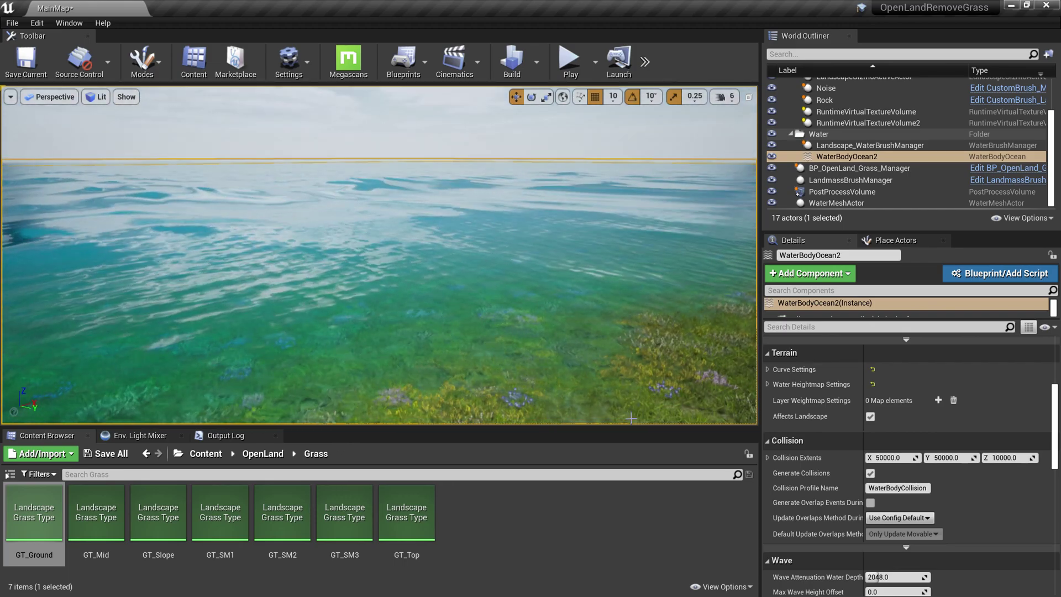
click(938, 401)
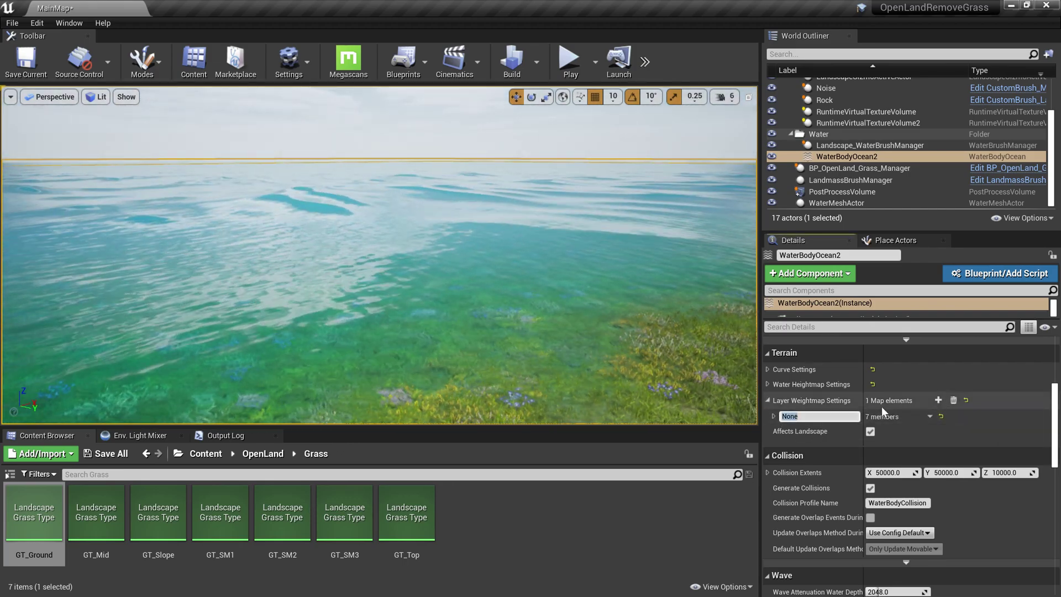
text(Sand)
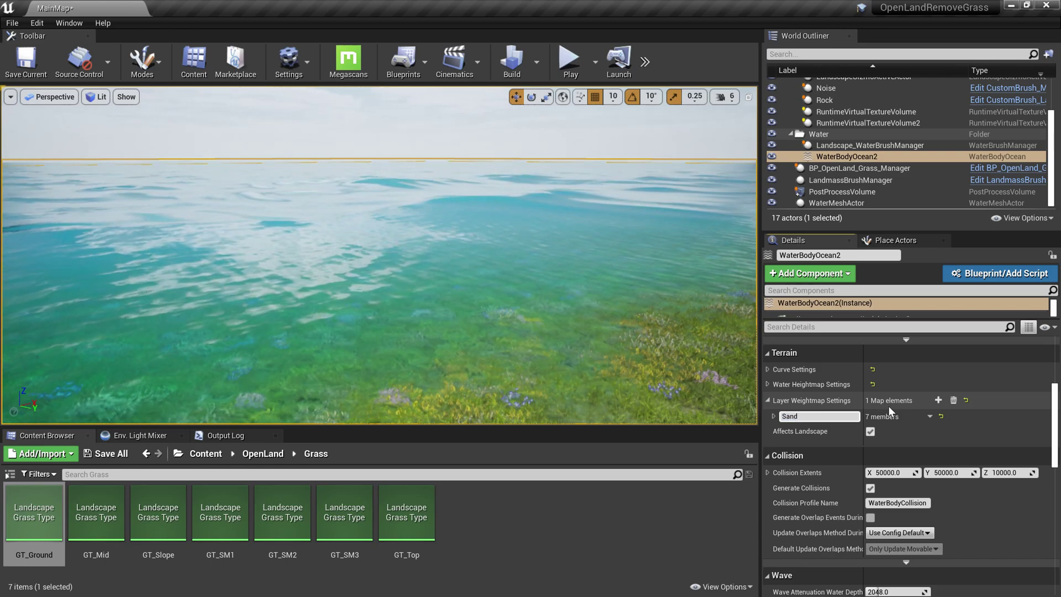
text(Alpha)
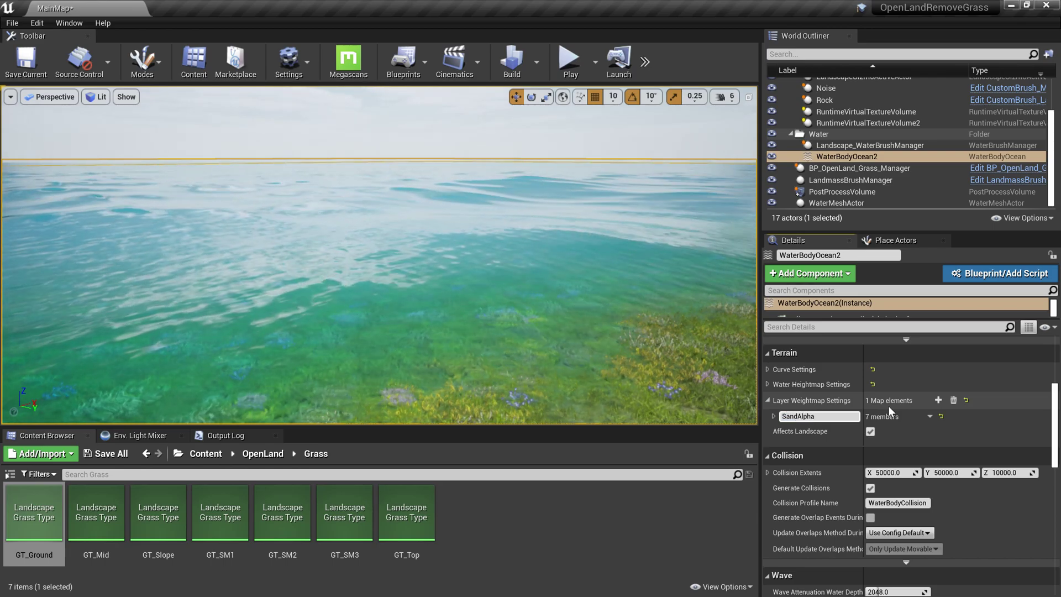
key(Return)
Add a second Layer Weightmap Settings element named RemoveGrass to WaterBodyOcean2
right_drag(580, 298, 734, 293)
right_drag(380, 254, 464, 290)
key(w)
key(w)
right_drag(372, 295, 373, 299)
click(938, 399)
click(830, 431)
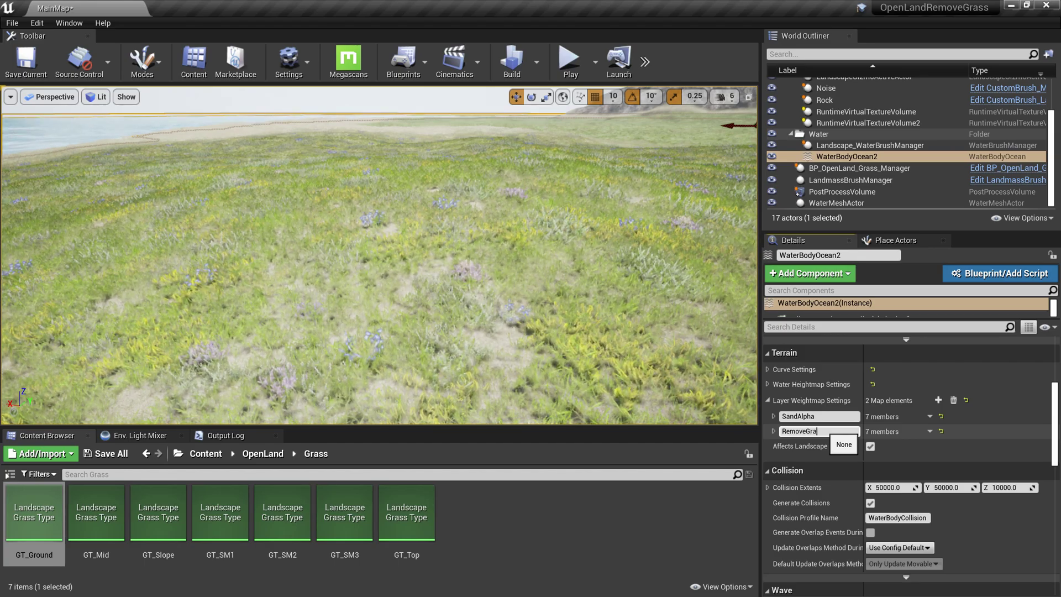
key(Return)
Expand the ocean's RemoveGrass layer settings and assign T_grunge1 as its Modulation Texture
right_drag(544, 282, 457, 337)
key(e)
key(w)
key(w)
key(s)
key(s)
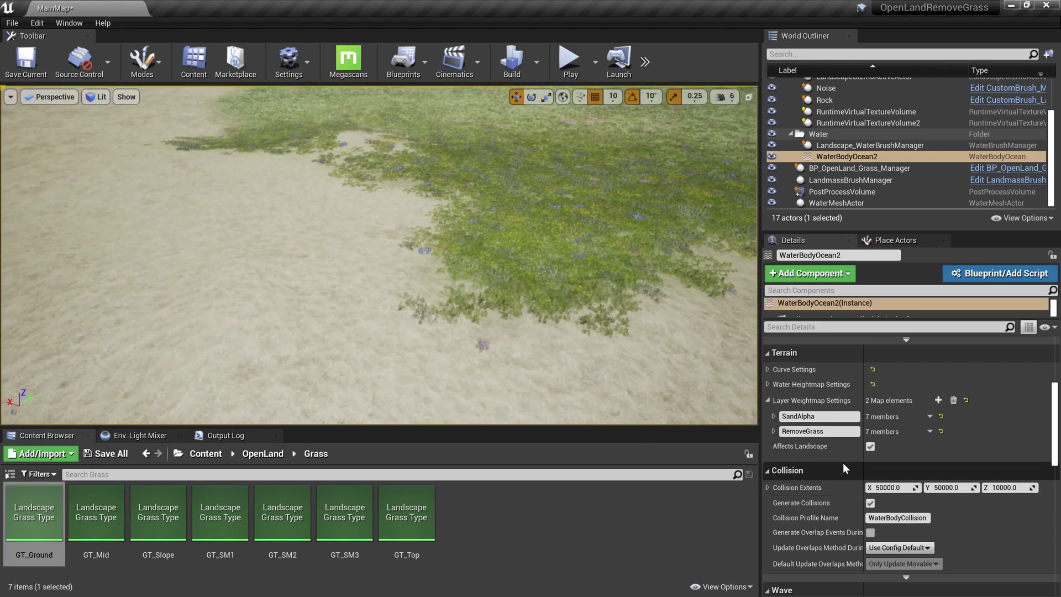
click(773, 431)
scroll(901, 535, up, 2)
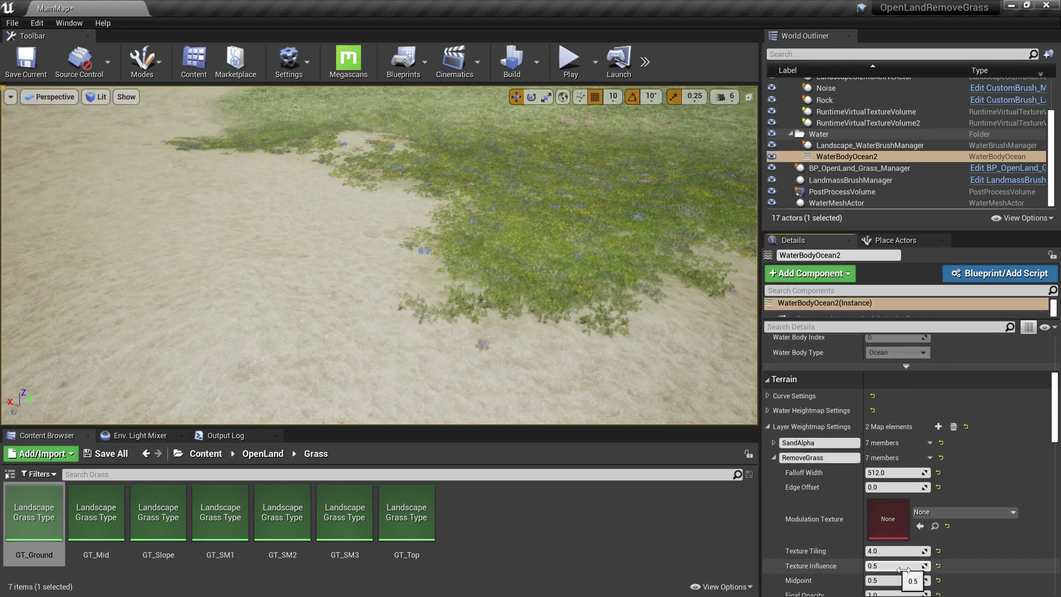
scroll(602, 382, down, 1)
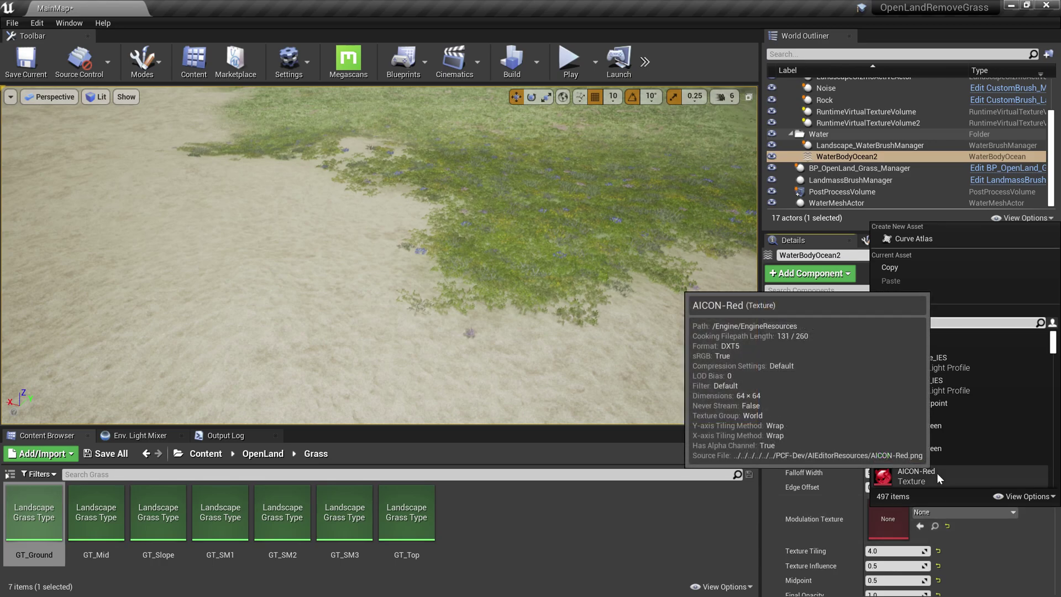
text(gung)
key(BackSpace)
key(BackSpace)
key(BackSpace)
text(run)
click(899, 363)
Set the RemoveGrass layer's Texture Tiling to about 29.27 and its Texture Influence to about 2.47
right_drag(663, 325, 668, 276)
mouse_move(890, 550)
mouse_down()
mouse_move(906, 551)
mouse_move(890, 551)
mouse_up()
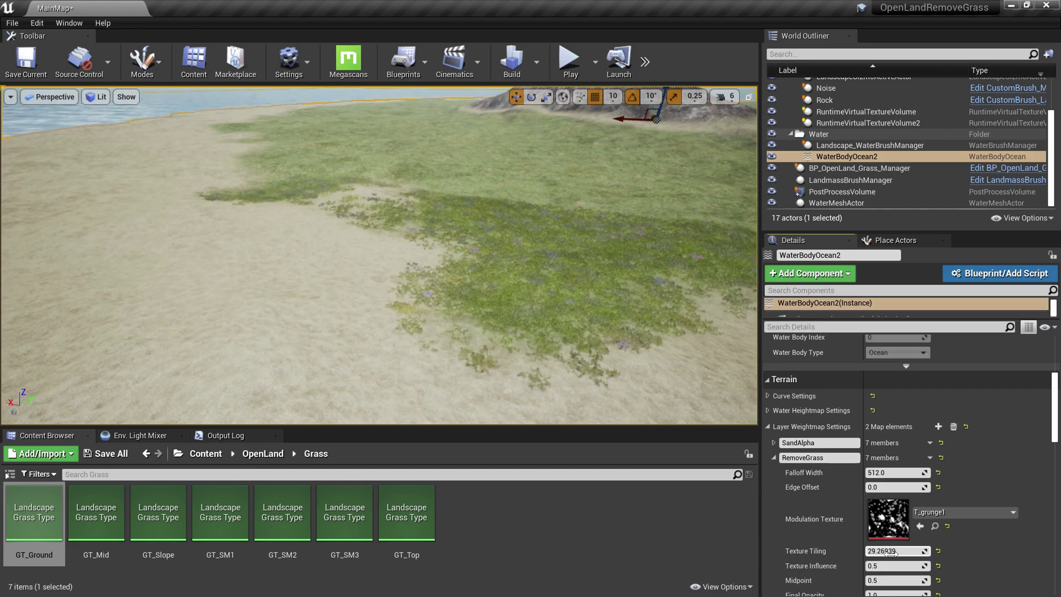
drag(891, 565, 898, 565)
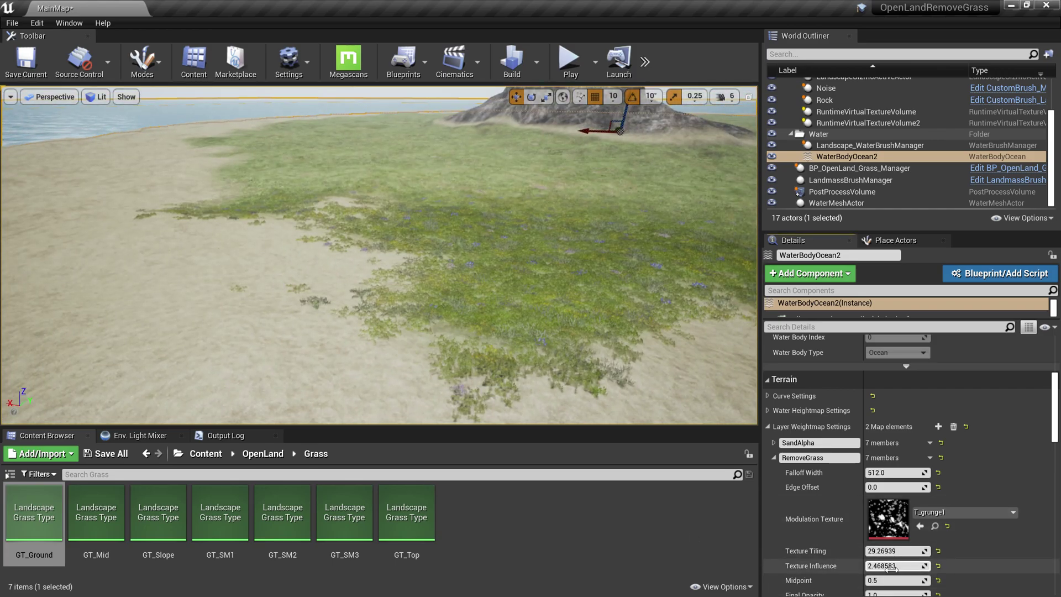
Examine the grass edge along the sandy beach, the underwater seabed, the rocky hill and the surrounding meadow
mouse_move(575, 309)
right_down()
mouse_move(569, 354)
mouse_move(561, 307)
right_up()
right_drag(327, 308, 480, 252)
key(w)
key(s)
key(a)
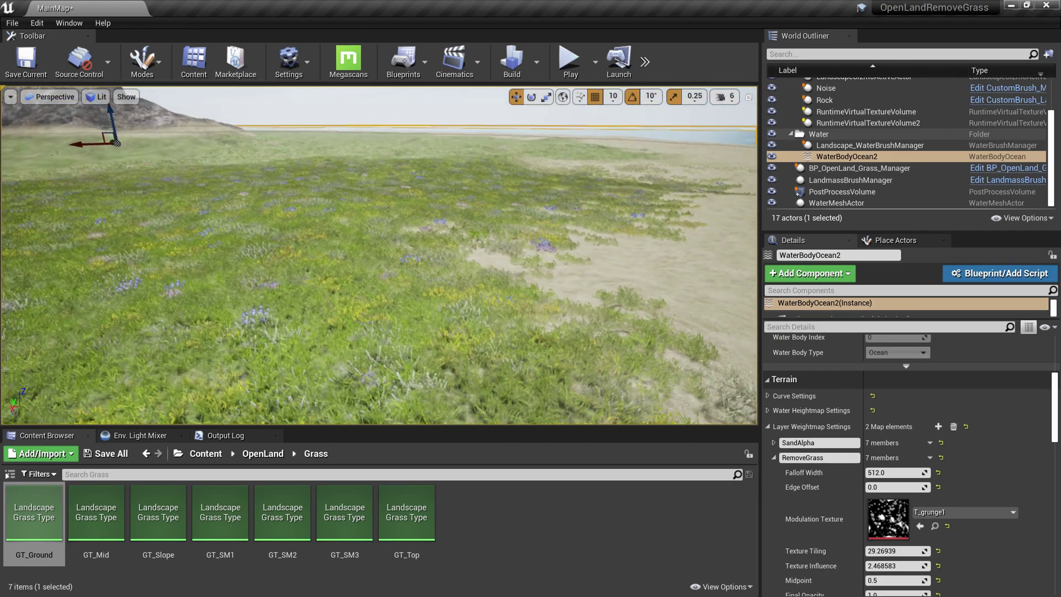
key(d)
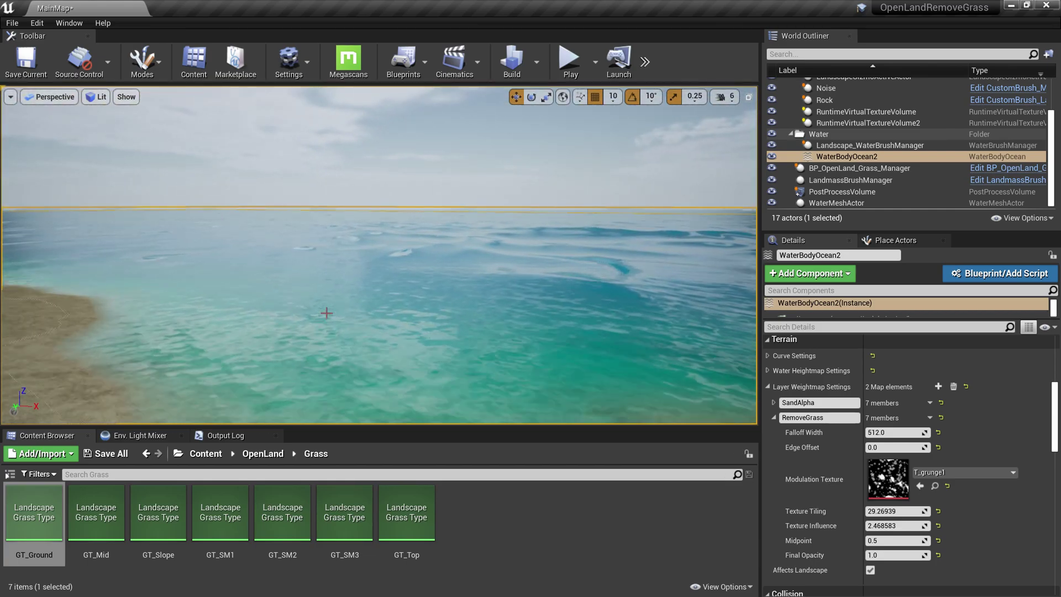
right_drag(304, 315, 303, 316)
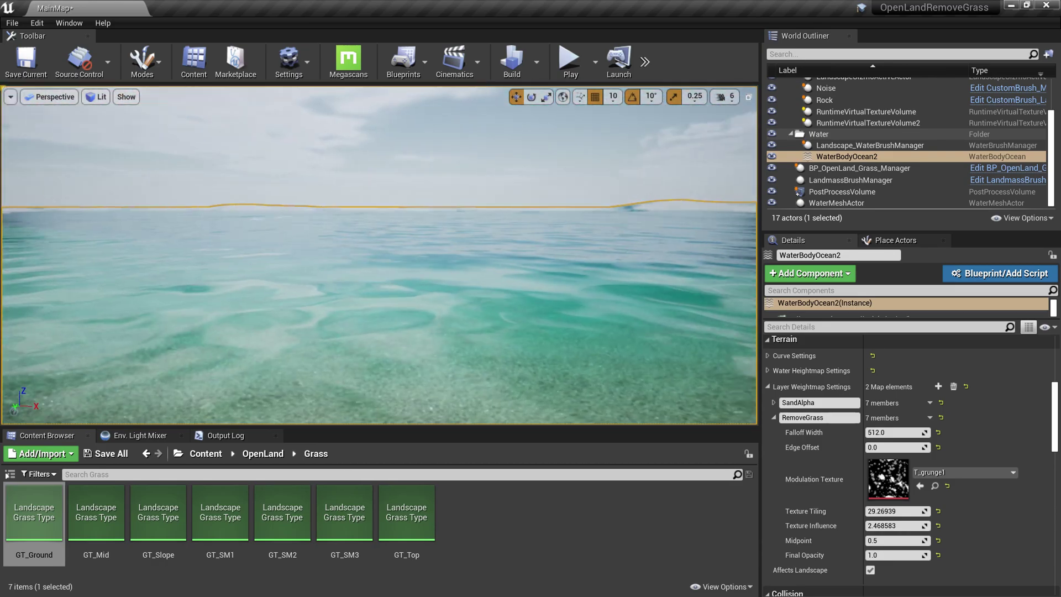
right_drag(325, 334, 325, 333)
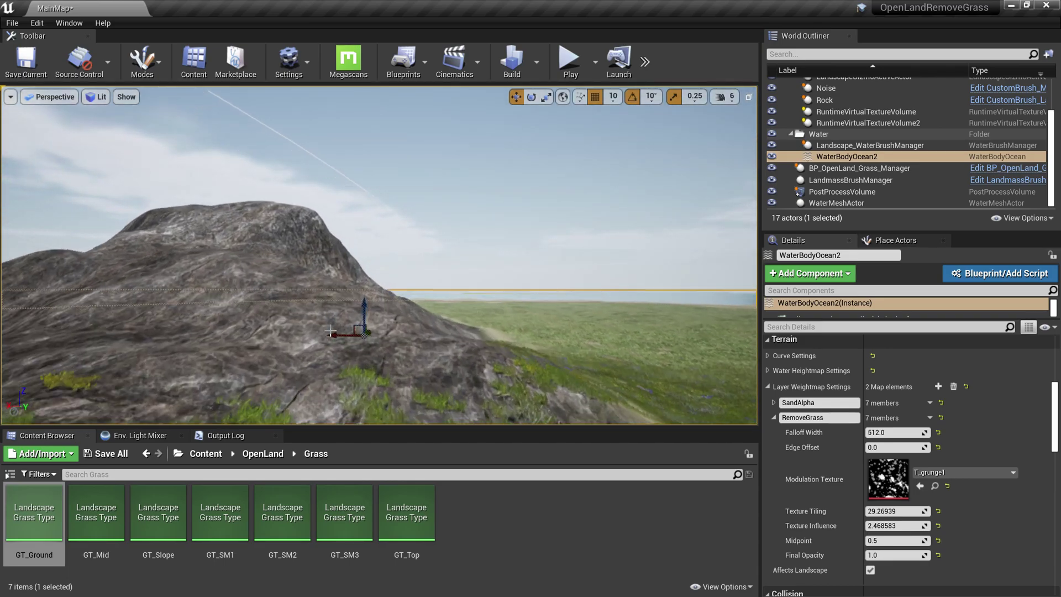
right_drag(325, 333, 263, 356)
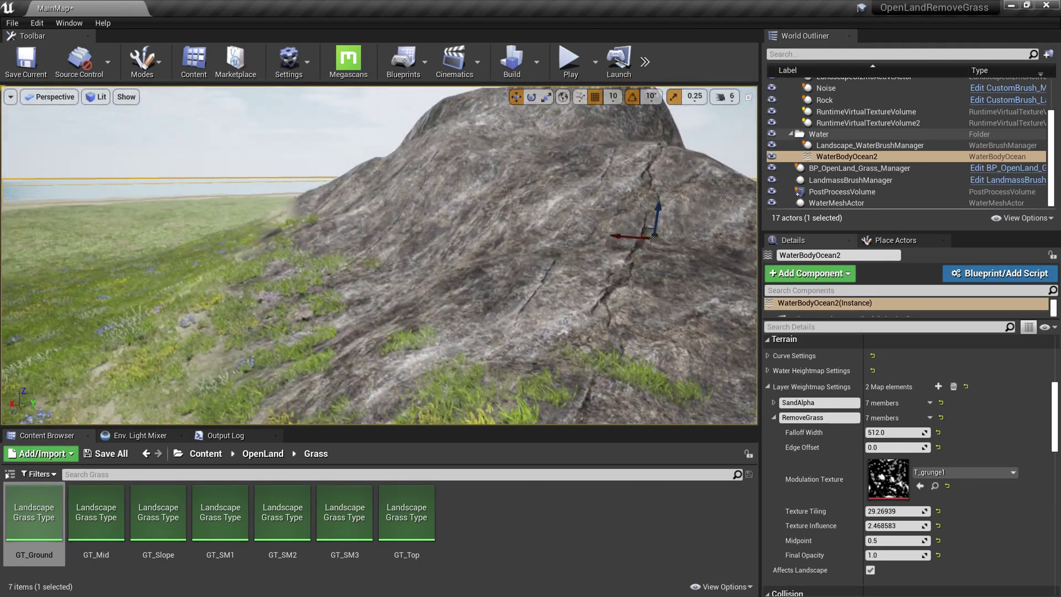
right_drag(424, 345, 424, 344)
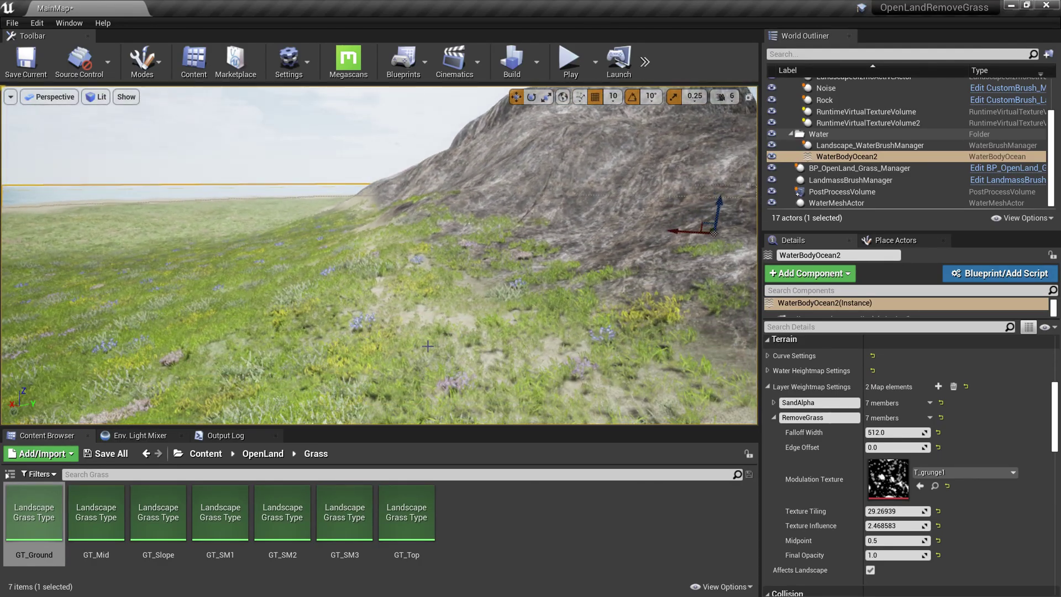
right_drag(655, 333, 530, 341)
right_drag(687, 287, 376, 265)
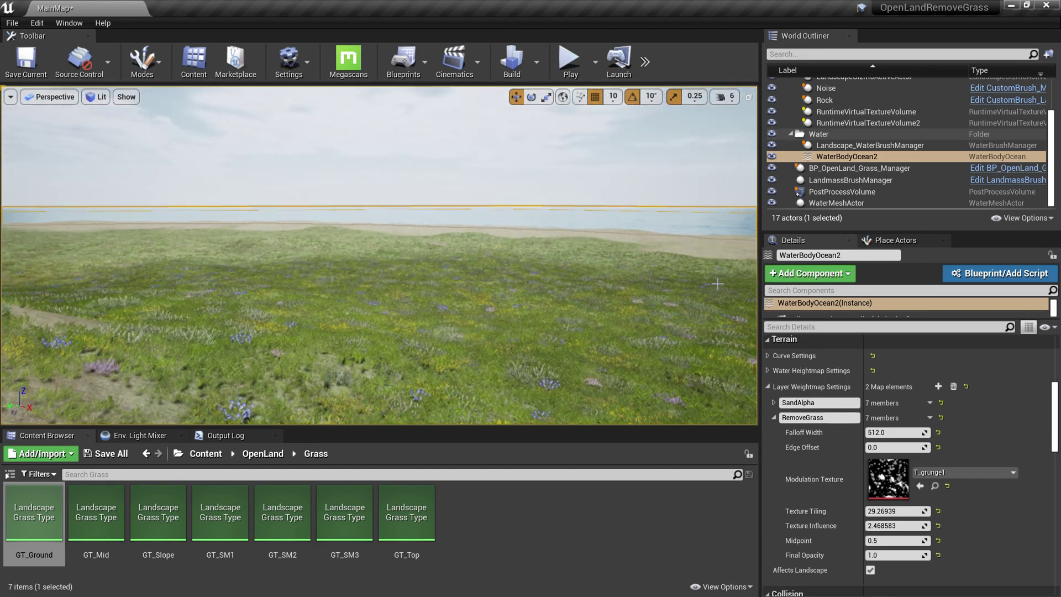